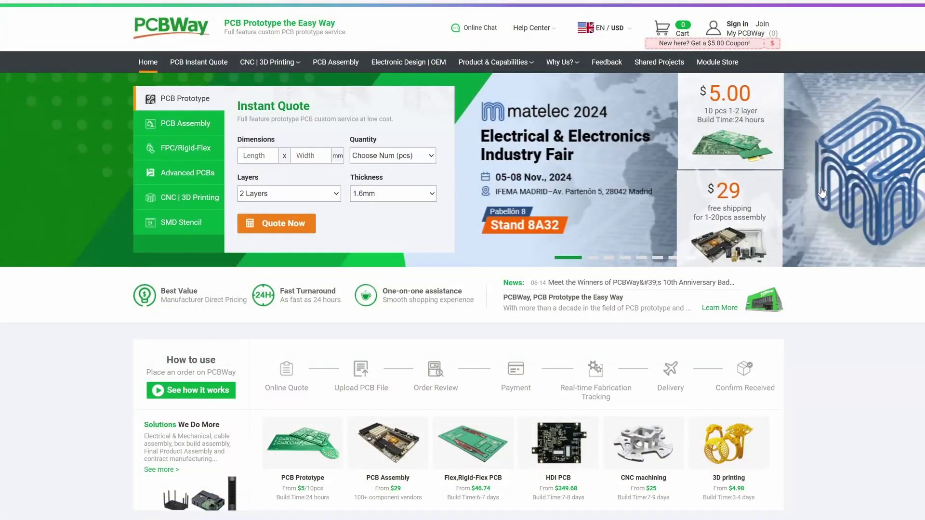
scroll(804, 202, down, 1)
scroll(804, 202, down, 4)
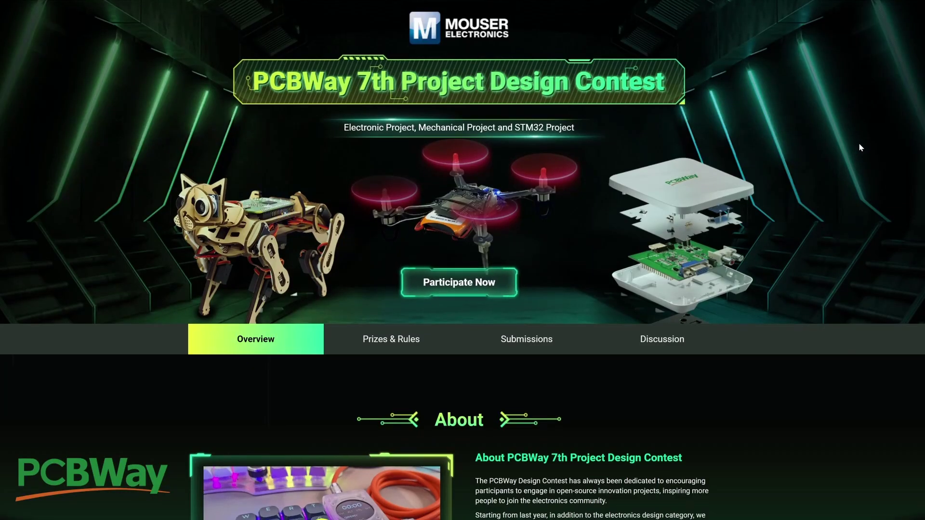
scroll(861, 148, down, 3)
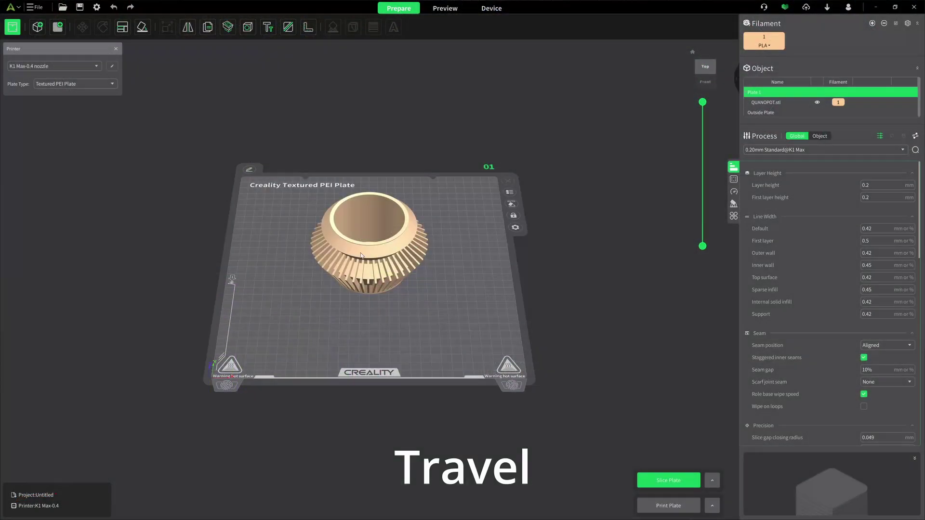
Examine the ribbed pot model on the build plate from several angles and distances
scroll(369, 342, up, 5)
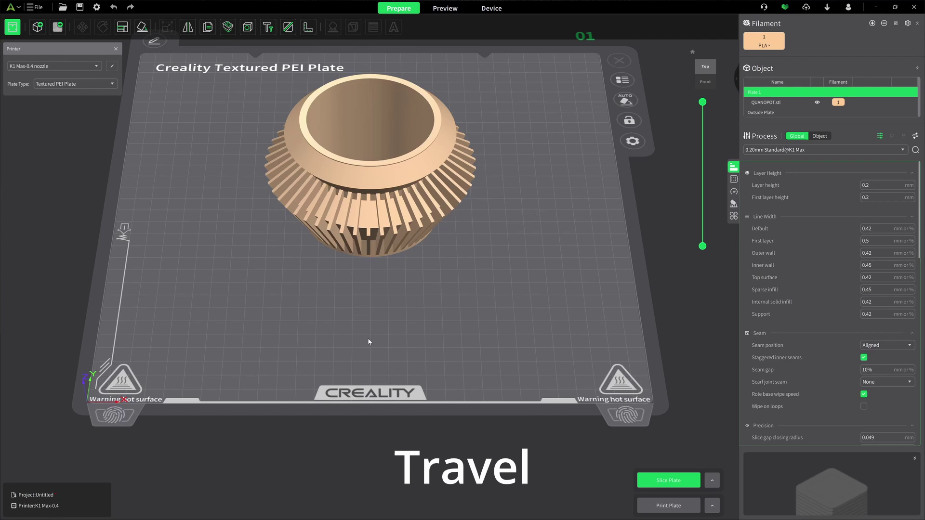
scroll(475, 313, down, 2)
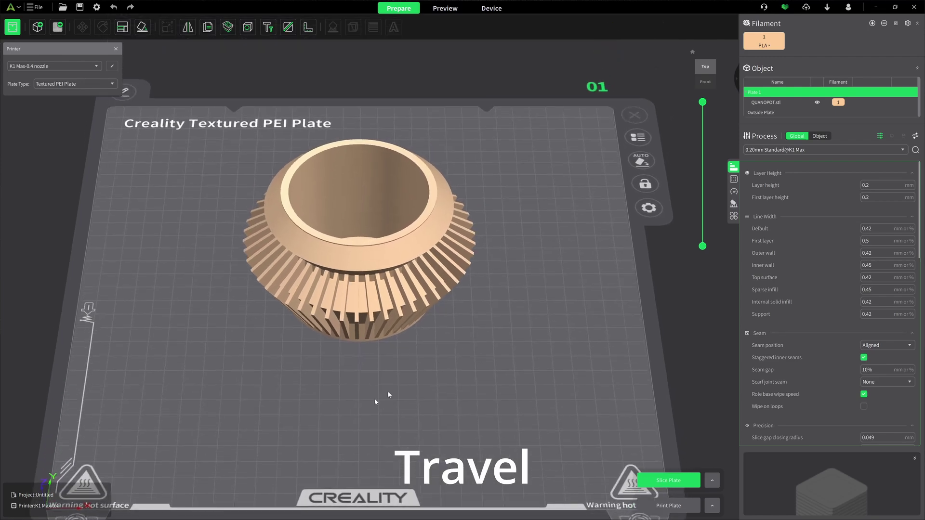
drag(377, 399, 359, 386)
scroll(326, 295, up, 5)
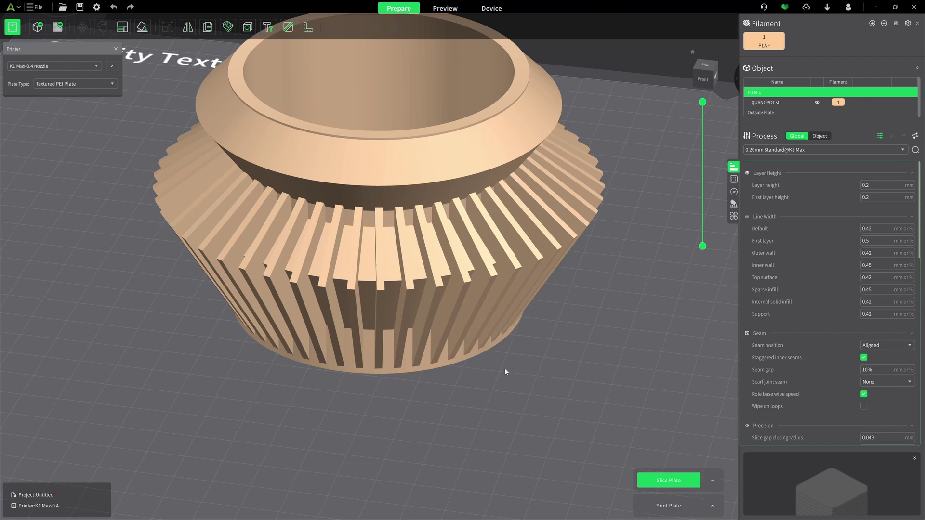
scroll(505, 369, down, 2)
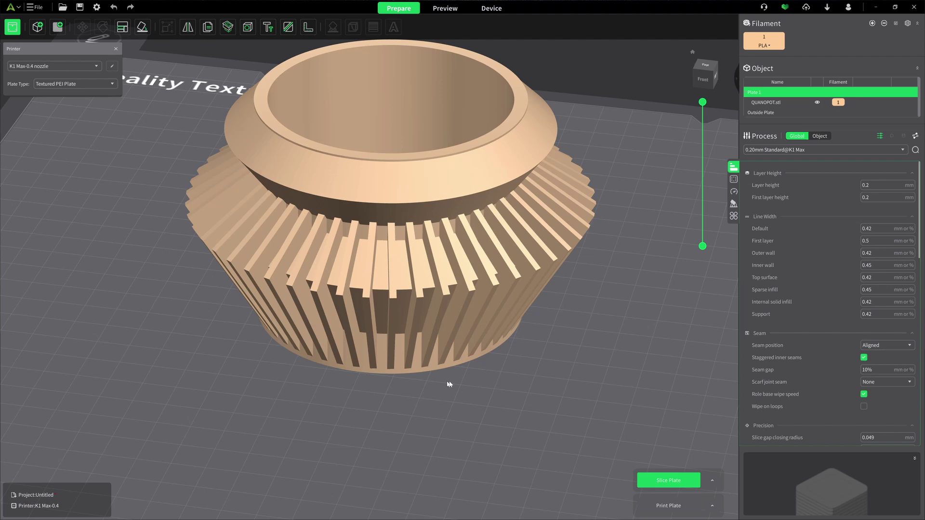
scroll(472, 377, down, 3)
drag(549, 411, 450, 405)
scroll(453, 404, down, 2)
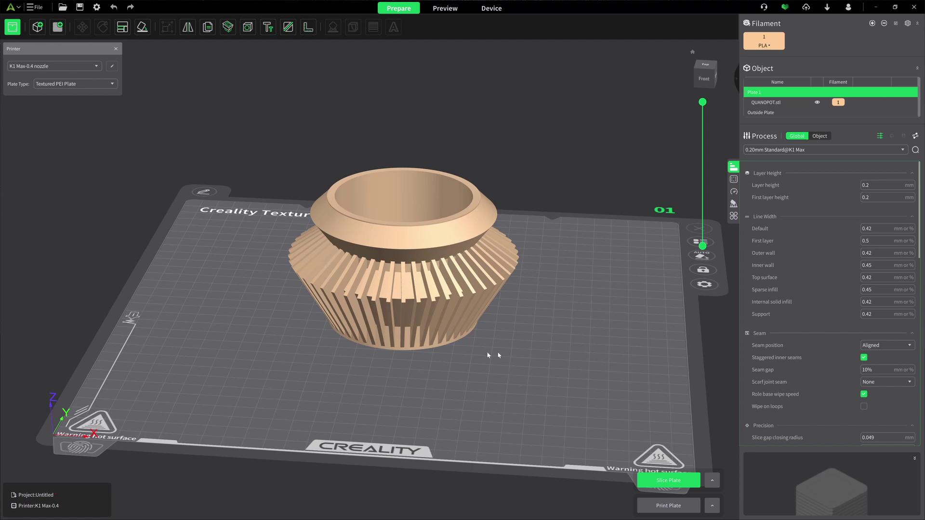
drag(465, 360, 483, 366)
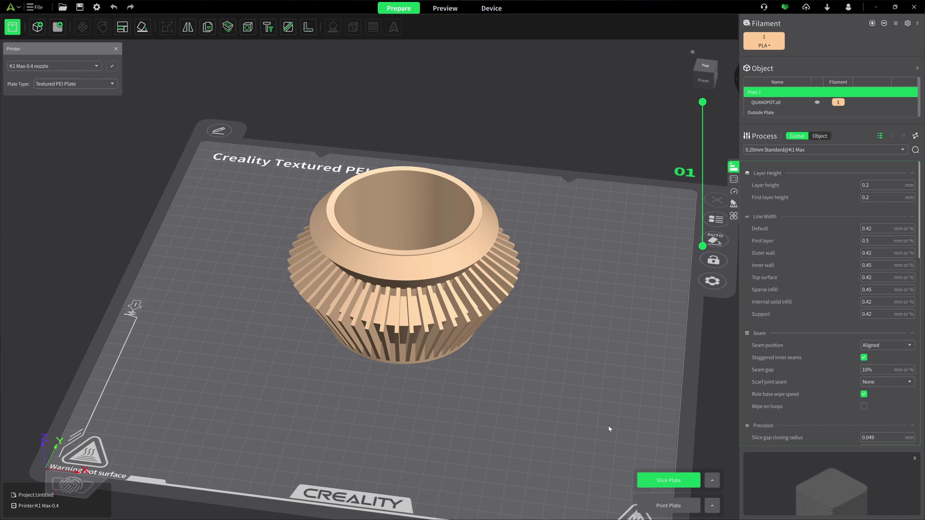
Slice the plate and turn on the display of Travel moves in the G-code preview
click(659, 480)
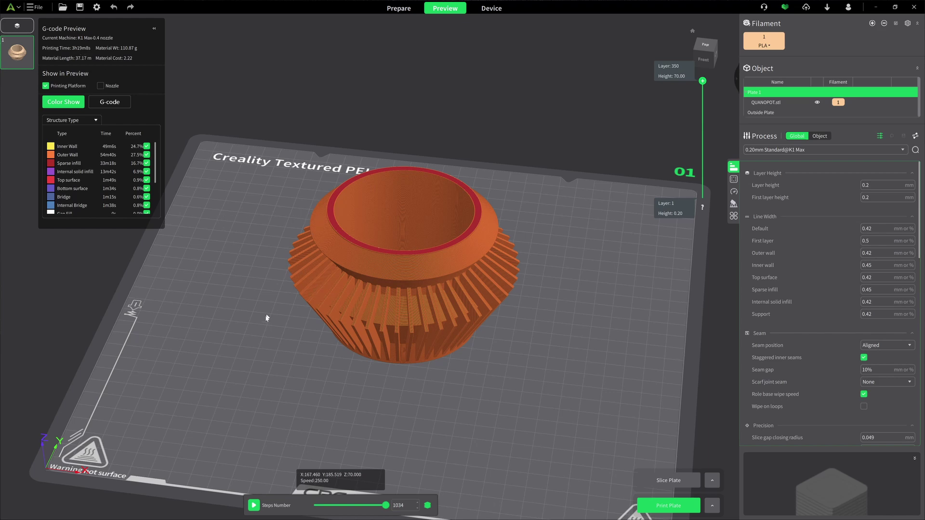
mouse_move(267, 318)
mouse_down()
mouse_move(266, 357)
mouse_move(271, 306)
mouse_move(231, 338)
mouse_move(199, 319)
mouse_move(226, 331)
mouse_move(268, 313)
mouse_up()
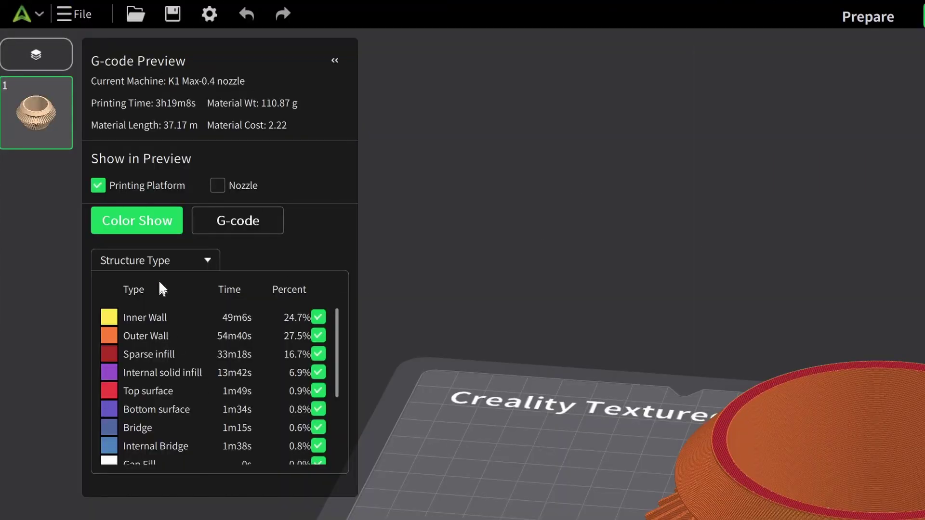
scroll(174, 353, down, 3)
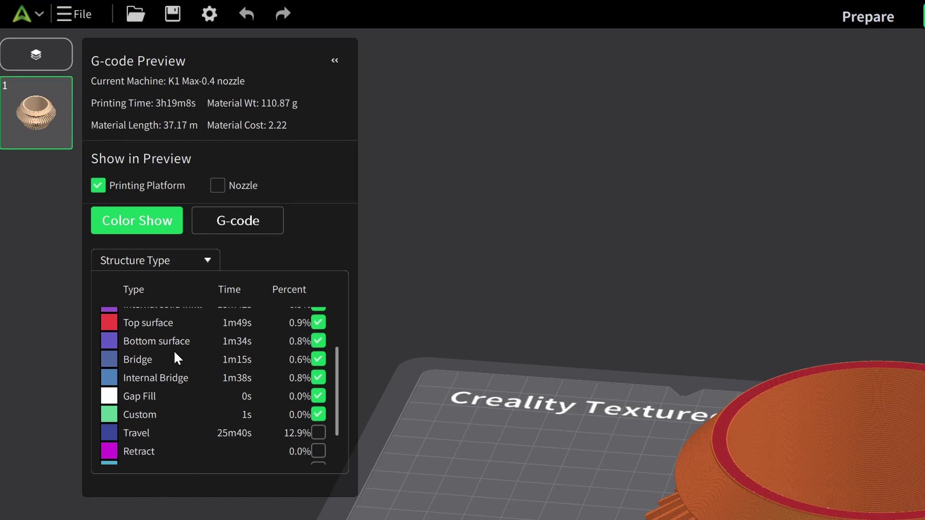
scroll(141, 385, down, 3)
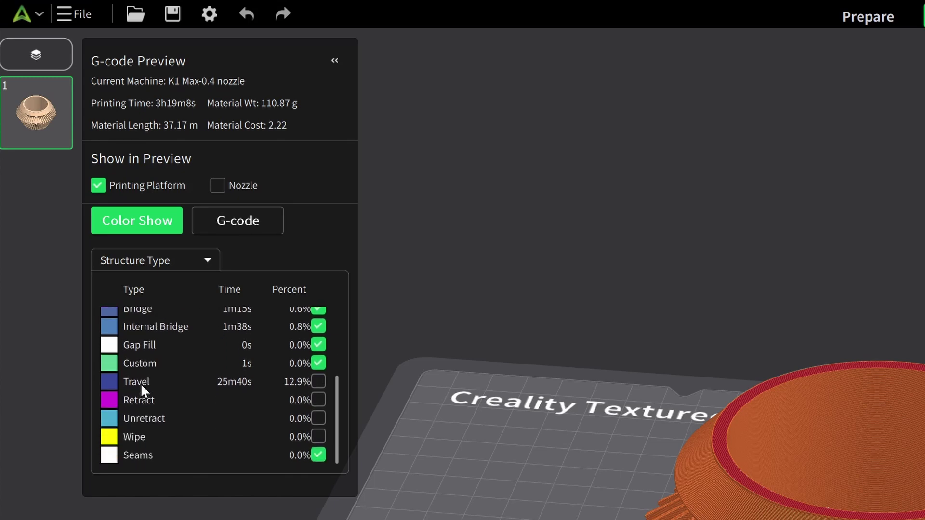
click(319, 383)
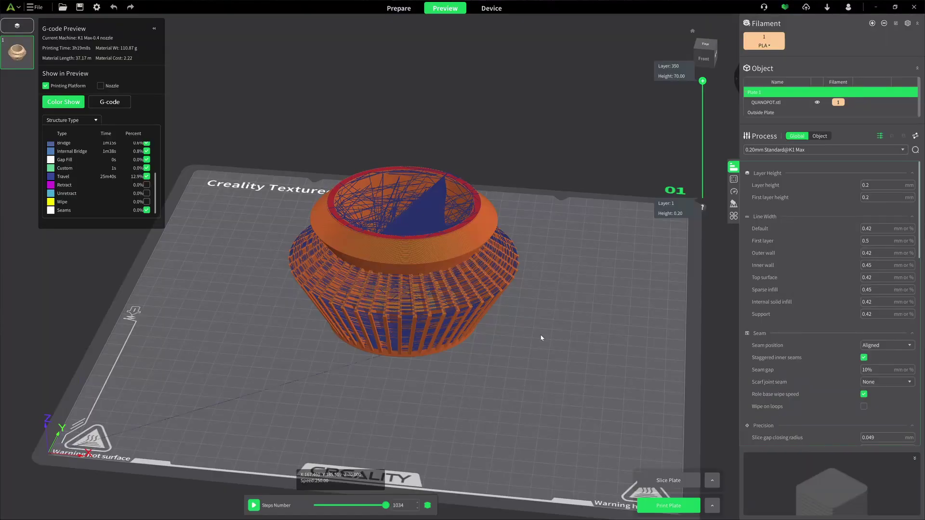
Examine the travel lines across the pot's interior and between its outer ribs in the sliced preview
mouse_move(541, 338)
mouse_down()
mouse_move(537, 374)
mouse_move(543, 327)
mouse_up()
drag(534, 292, 533, 335)
scroll(431, 280, up, 8)
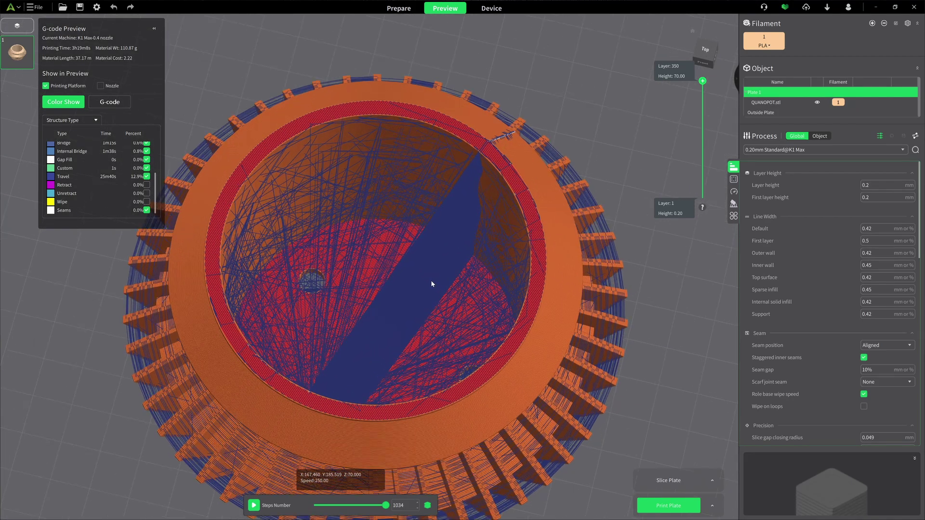
scroll(431, 279, up, 3)
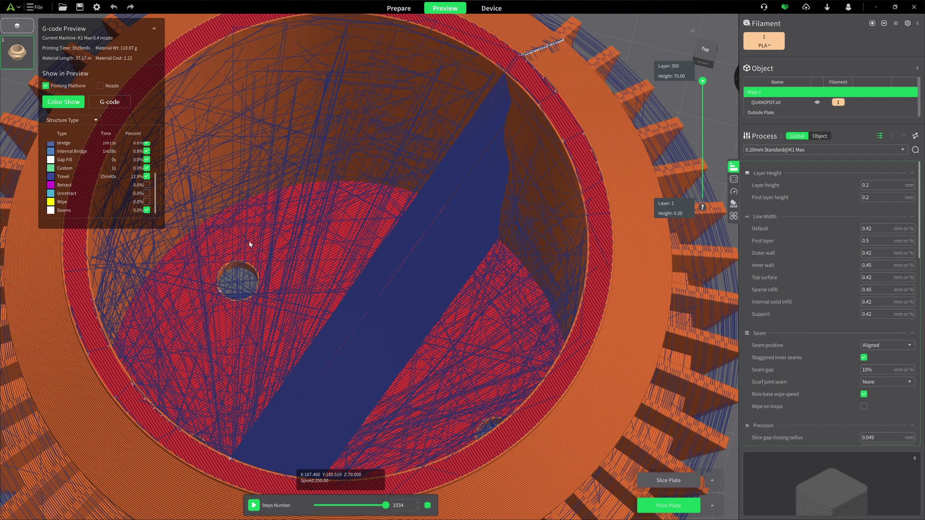
scroll(250, 241, down, 4)
scroll(422, 248, down, 4)
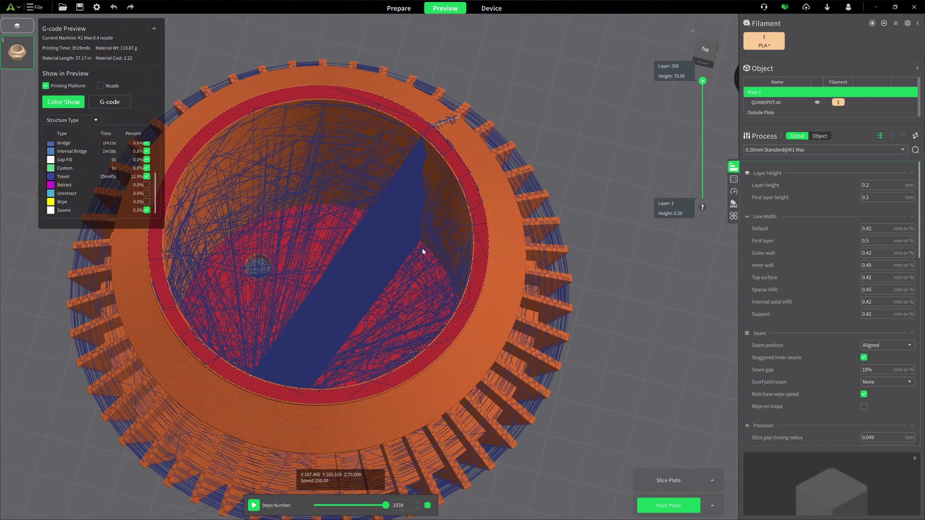
scroll(422, 247, down, 1)
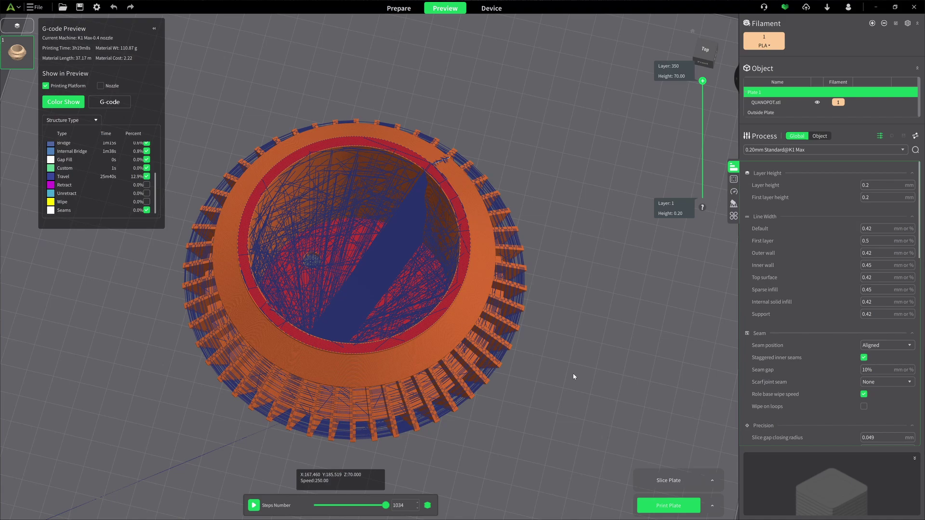
drag(575, 378, 578, 330)
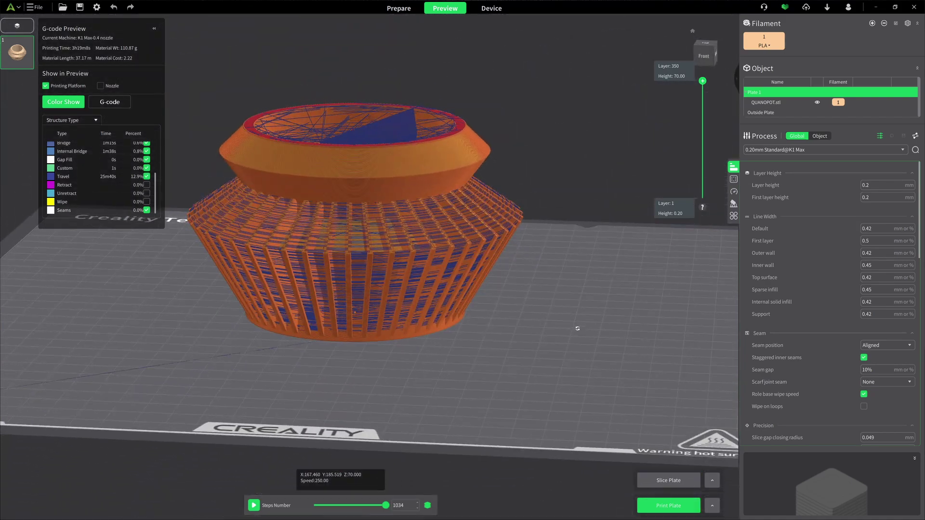
scroll(313, 252, up, 2)
scroll(313, 251, up, 4)
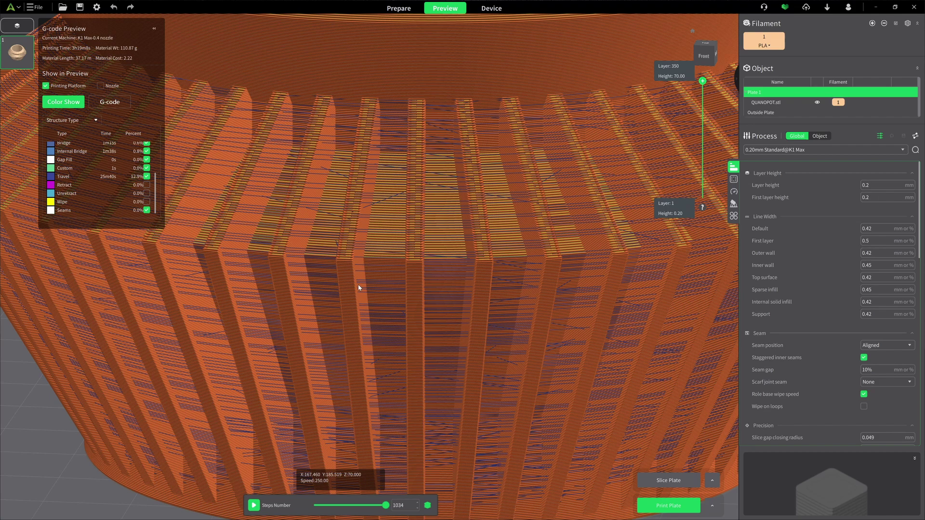
scroll(358, 287, down, 6)
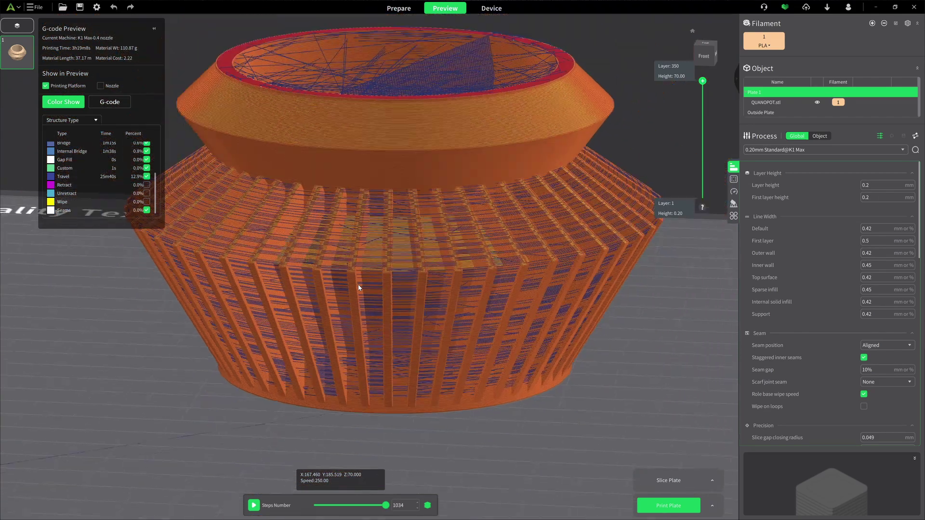
drag(581, 363, 580, 414)
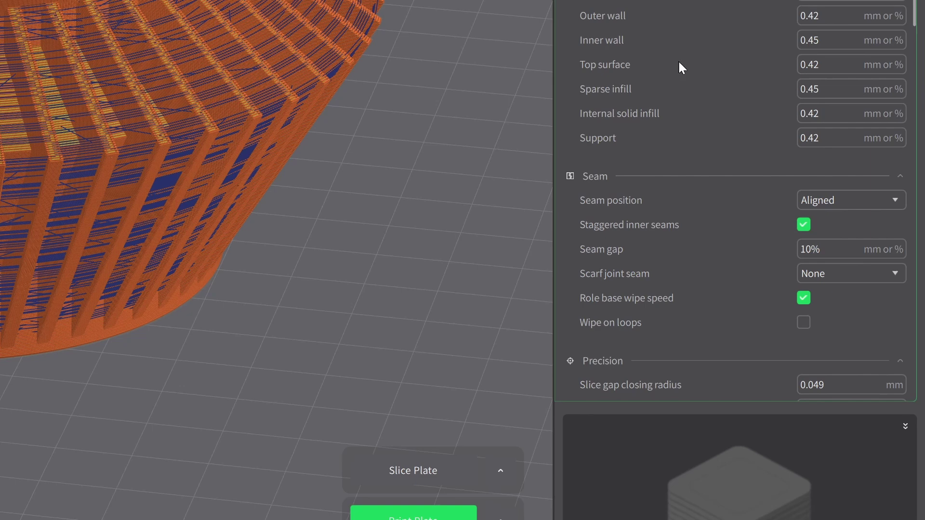
Enable Avoid crossing walls in the wall and surface settings and slice the plate again
scroll(692, 111, down, 10)
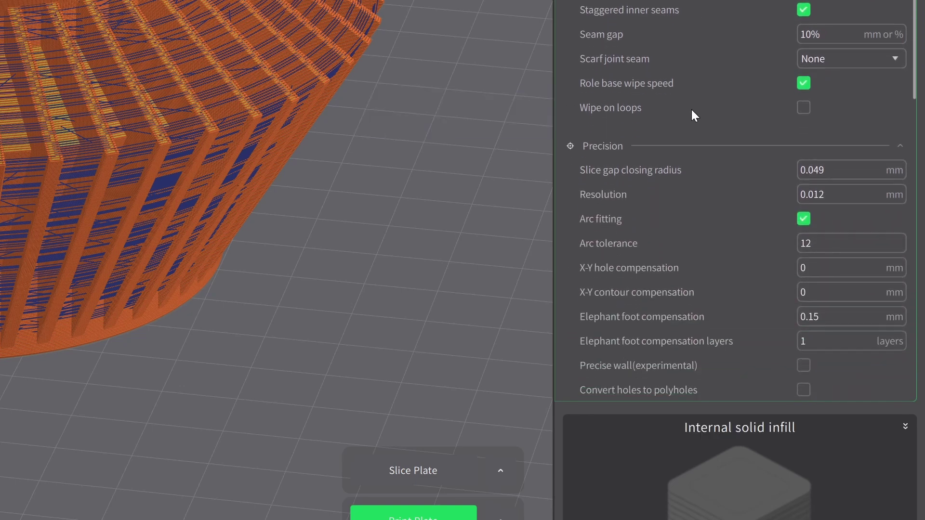
scroll(692, 109, down, 12)
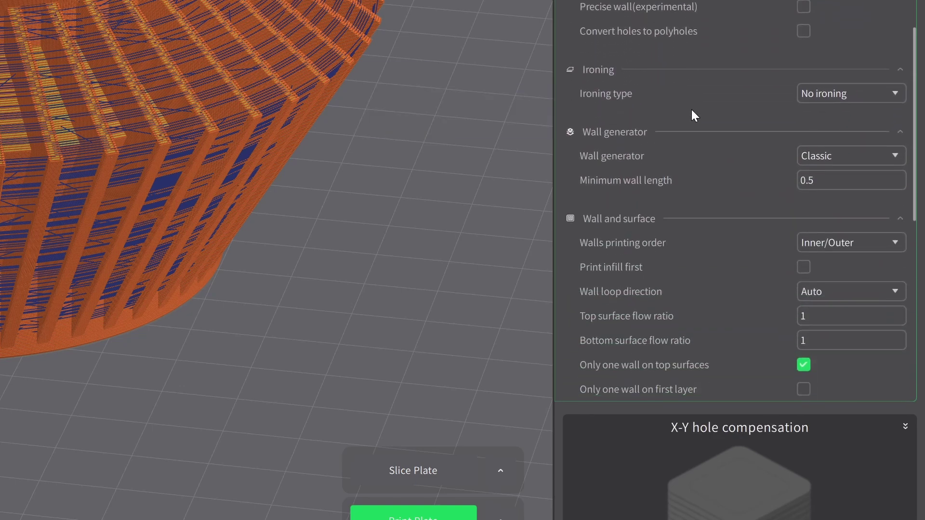
scroll(692, 109, down, 10)
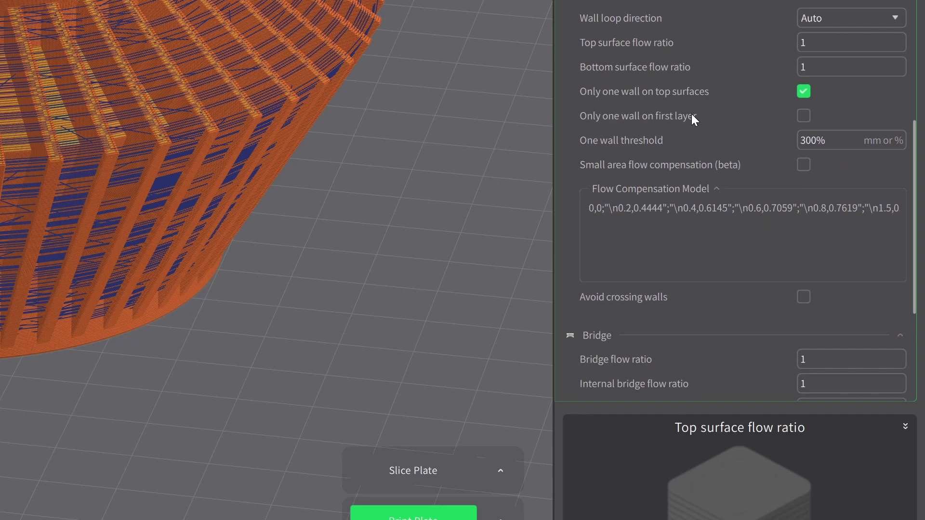
click(803, 297)
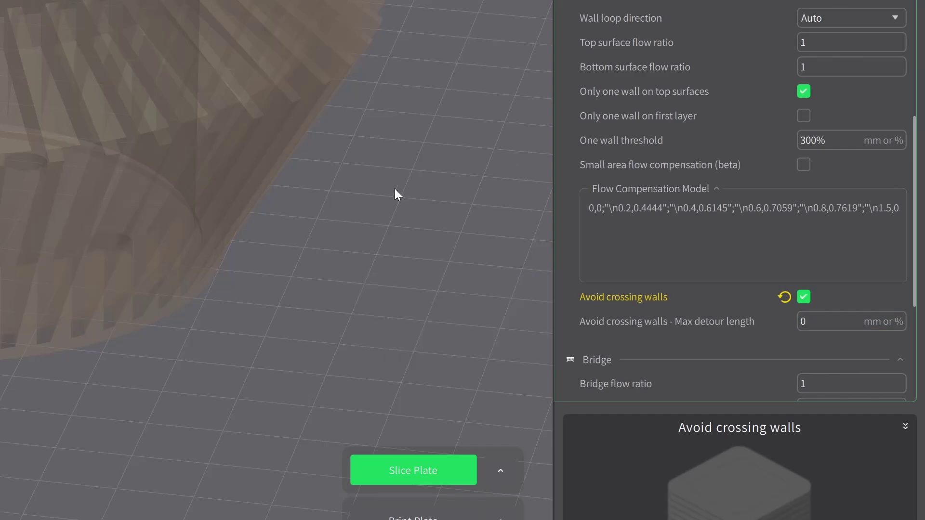
click(409, 477)
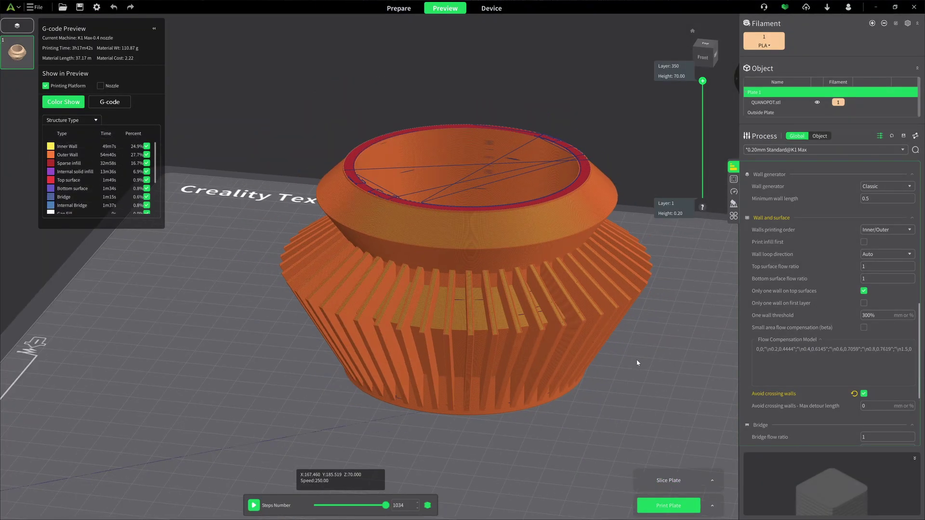
Inspect the re-sliced pot from above and from the side to check the travel moves with Avoid crossing walls enabled
drag(637, 363, 420, 235)
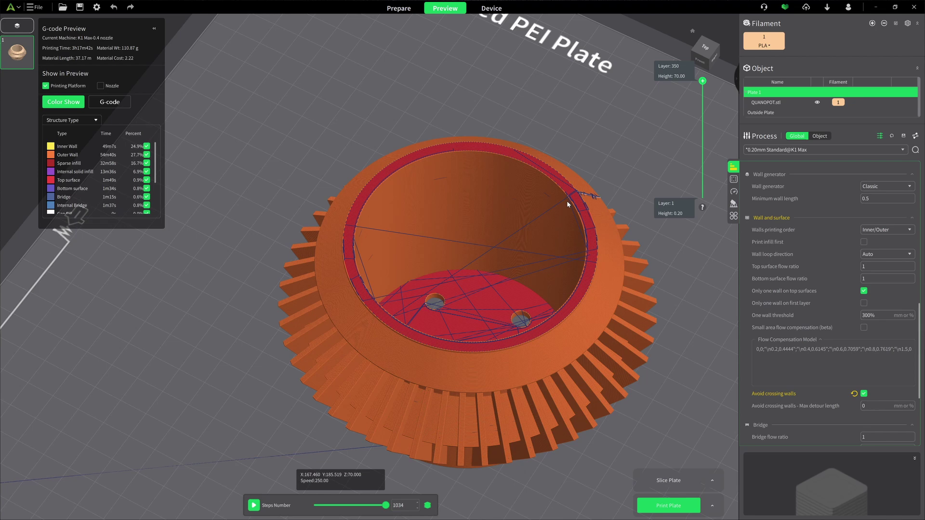
drag(661, 277, 662, 298)
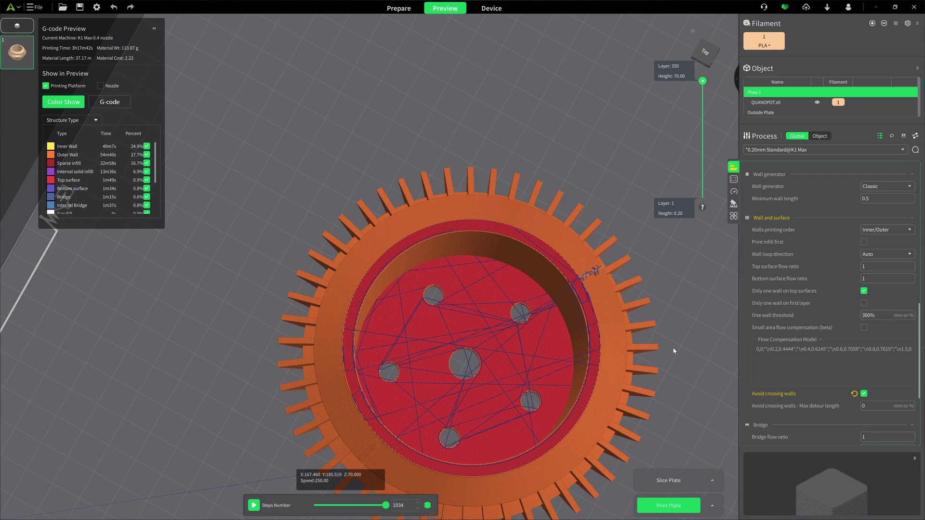
drag(674, 351, 670, 311)
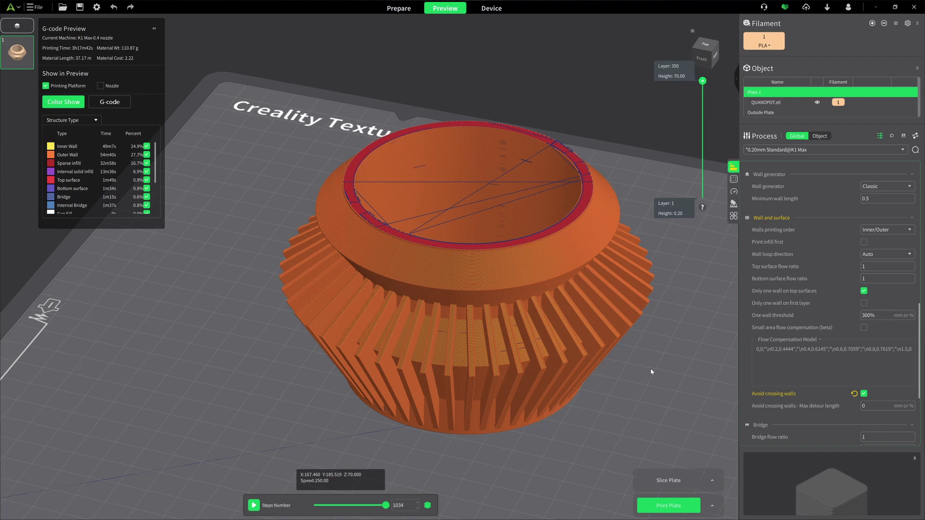
mouse_move(651, 372)
mouse_down()
mouse_move(649, 350)
mouse_move(649, 375)
mouse_up()
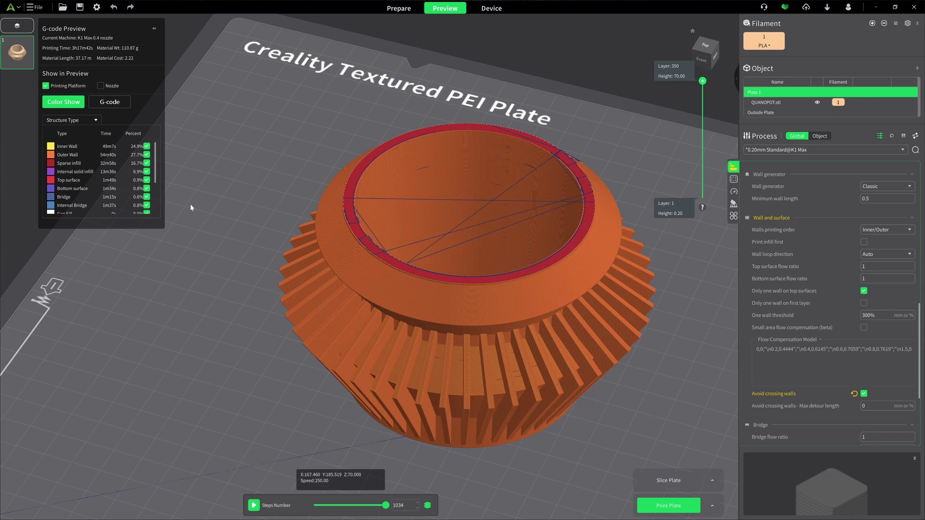
scroll(189, 205, down, 3)
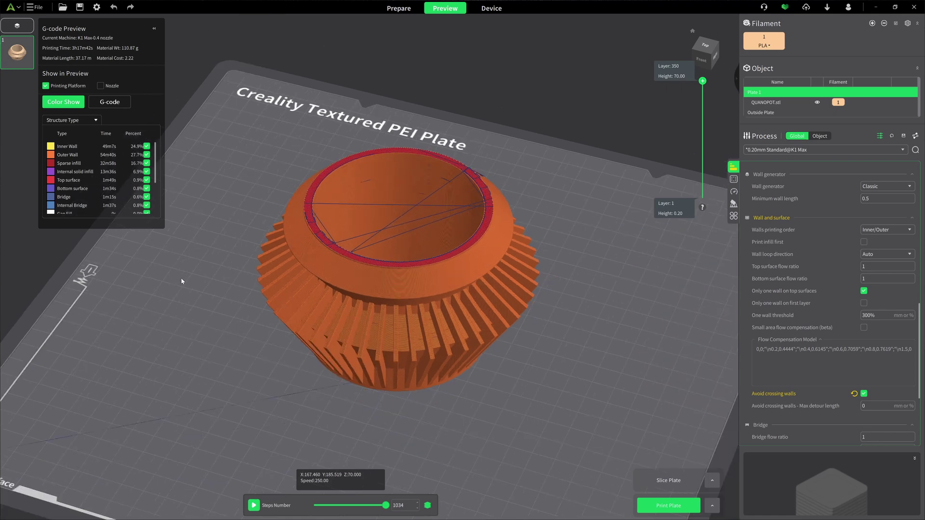
drag(182, 281, 216, 305)
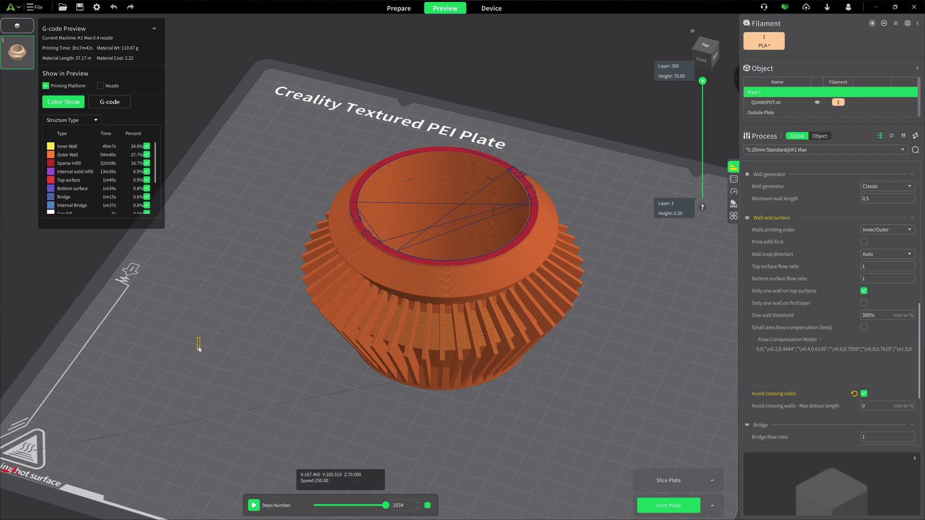
drag(199, 344, 206, 326)
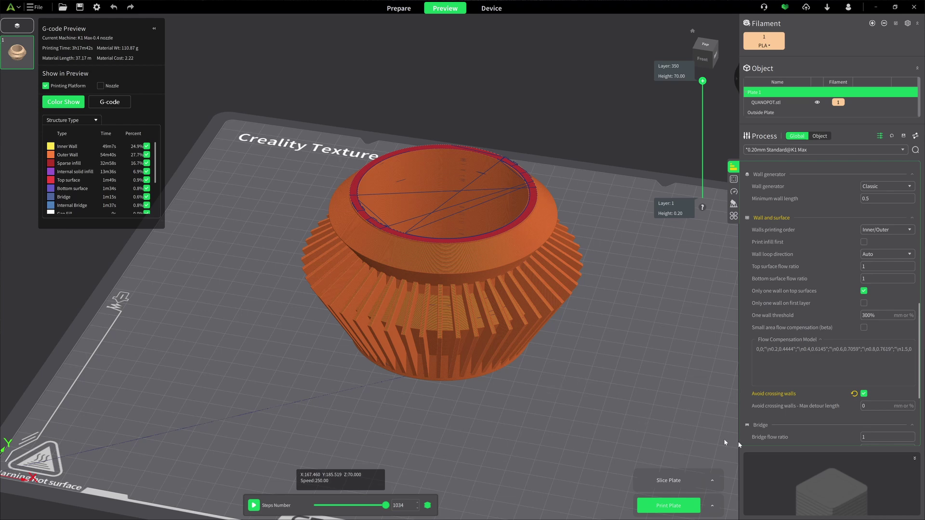
Set the maximum detour length for Avoid crossing walls to 250 mm
click(863, 406)
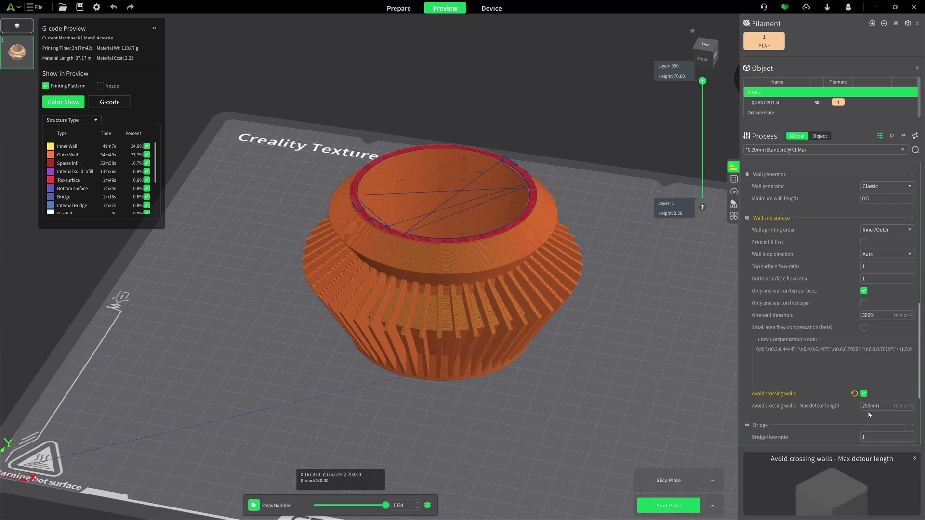
key(Return)
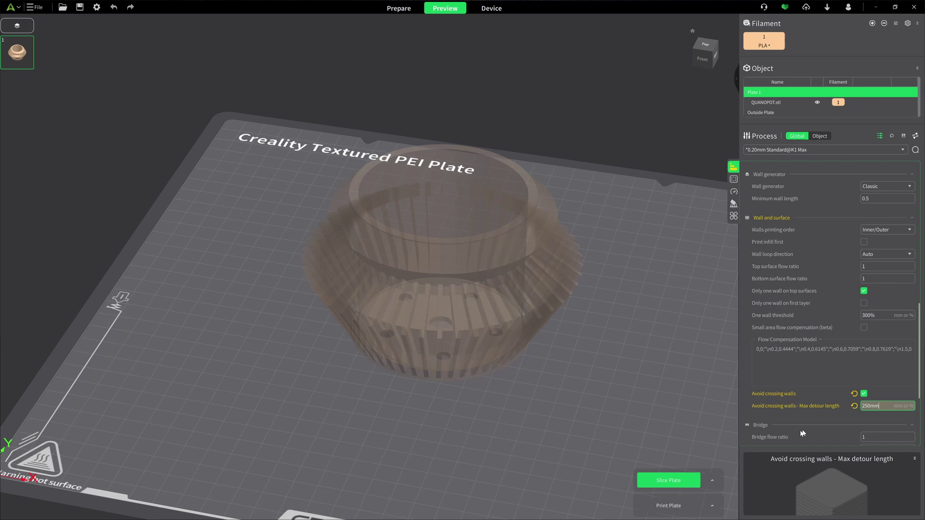
Slice the pot with the new maximum detour length and check the travel moves around its rim and ribs
click(663, 480)
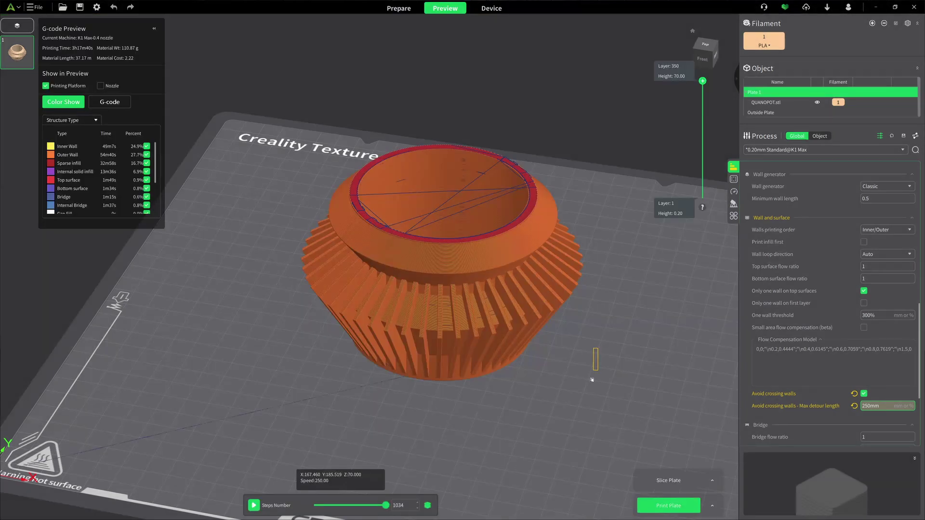
drag(584, 340, 564, 340)
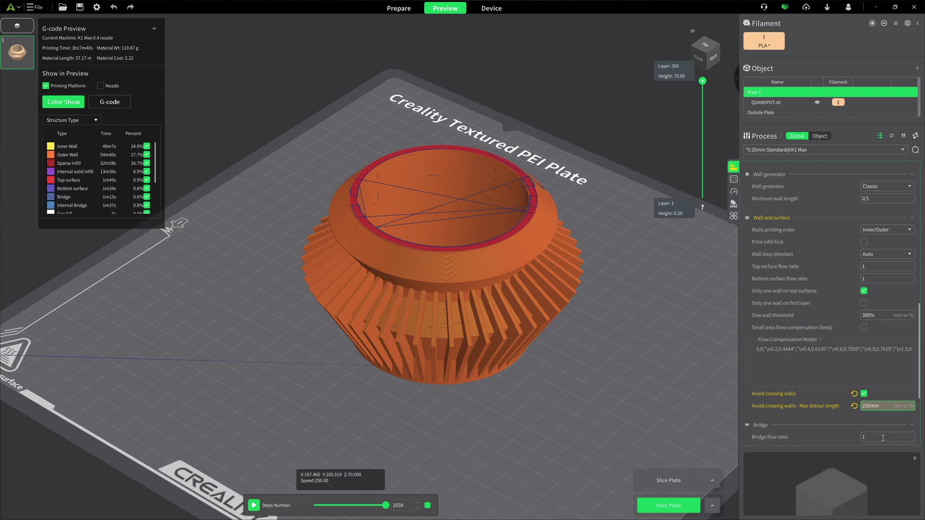
Set the maximum detour length for Avoid crossing walls to 25 mm and re-slice the pot to check its interior travel moves
click(854, 407)
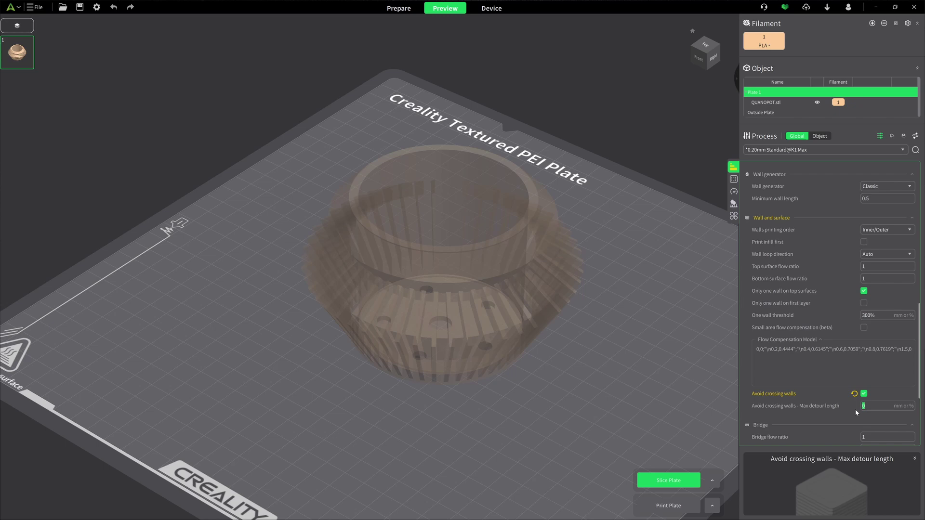
text(25mm)
key(Return)
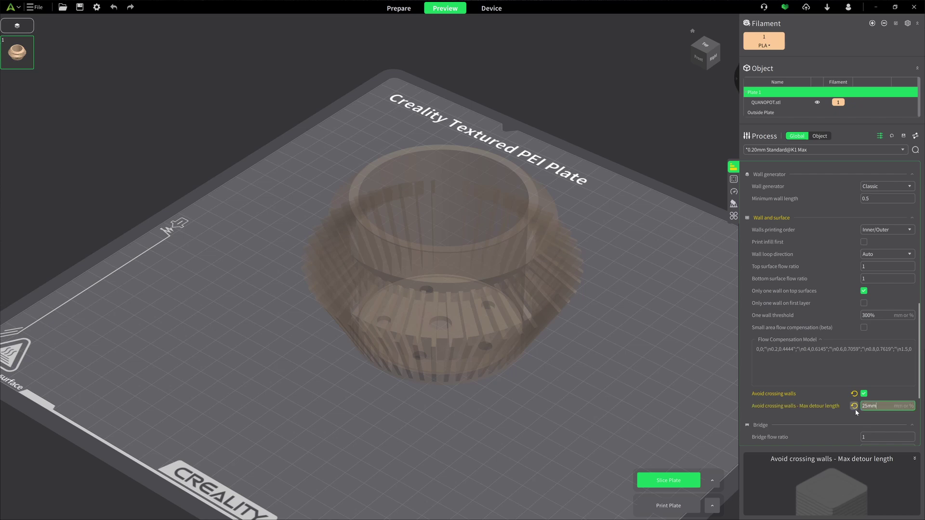
click(674, 481)
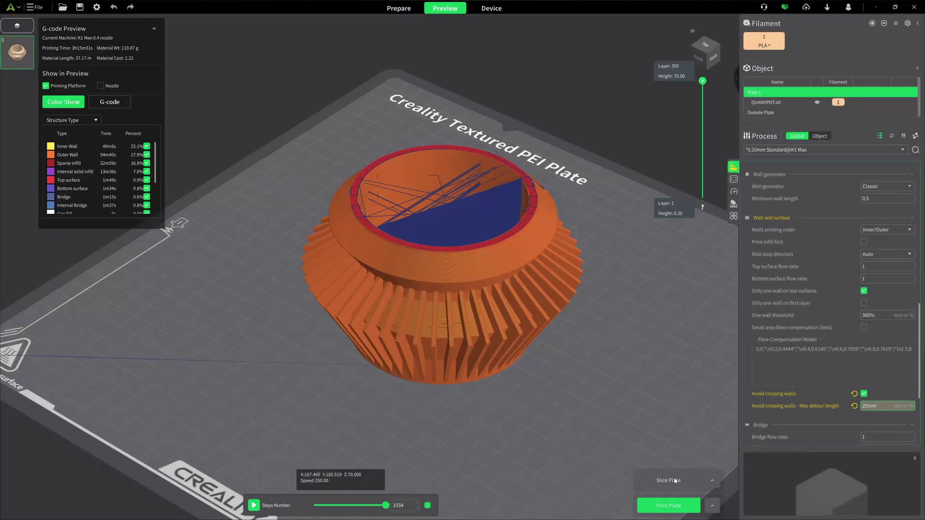
drag(570, 360, 607, 405)
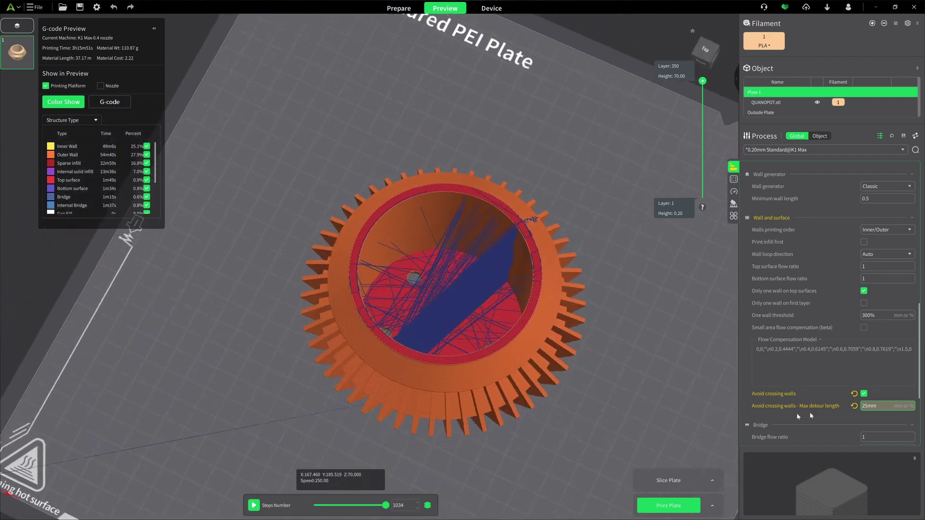
Reset the maximum detour length to its default and re-slice the pot to compare the travel moves
click(854, 407)
click(687, 484)
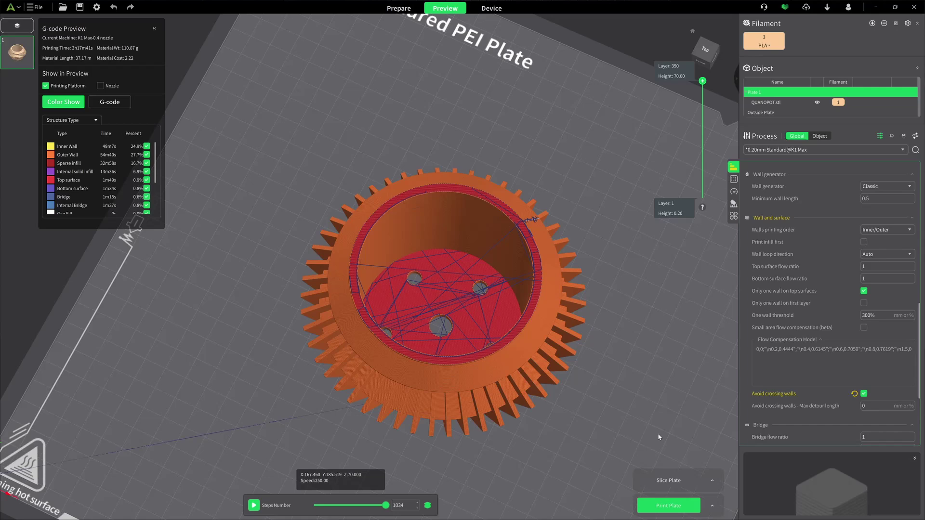
drag(655, 388, 650, 348)
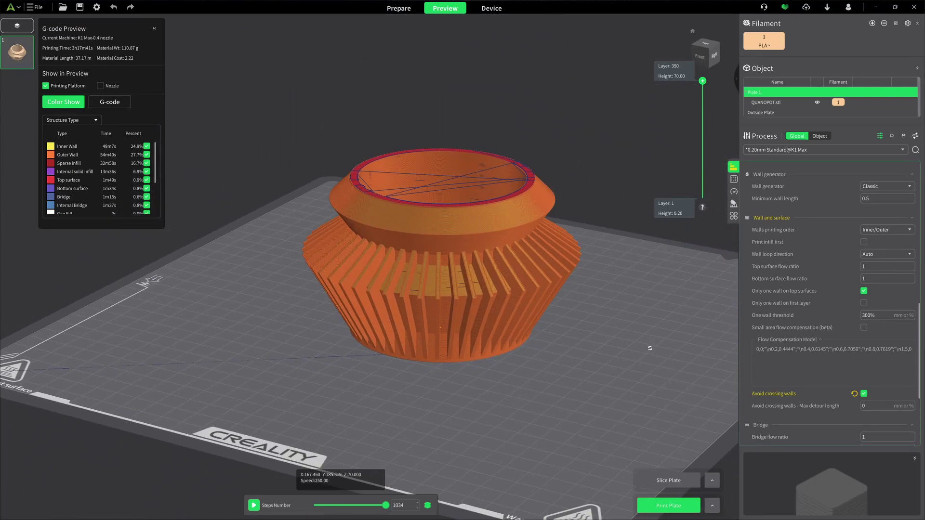
Set the maximum detour length to 100% and re-slice the pot to inspect the travel moves between its outer ribs
click(864, 406)
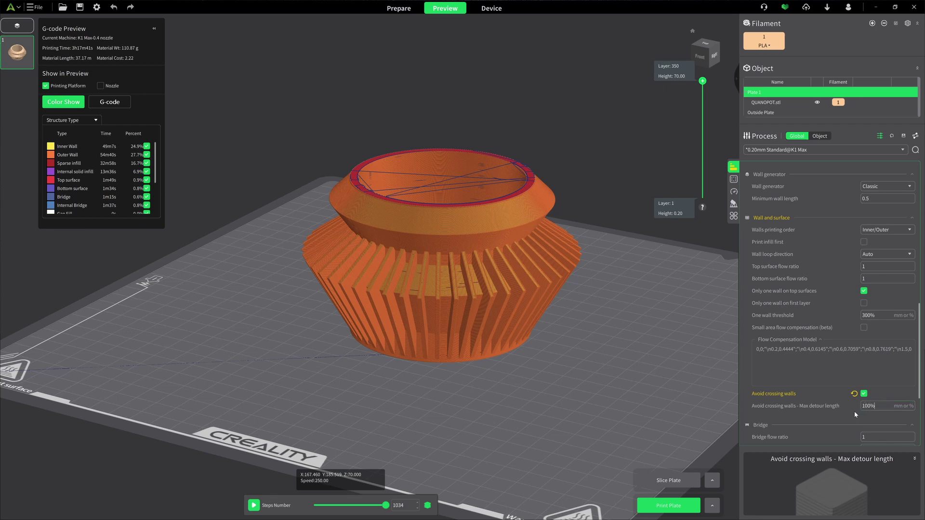
key(Return)
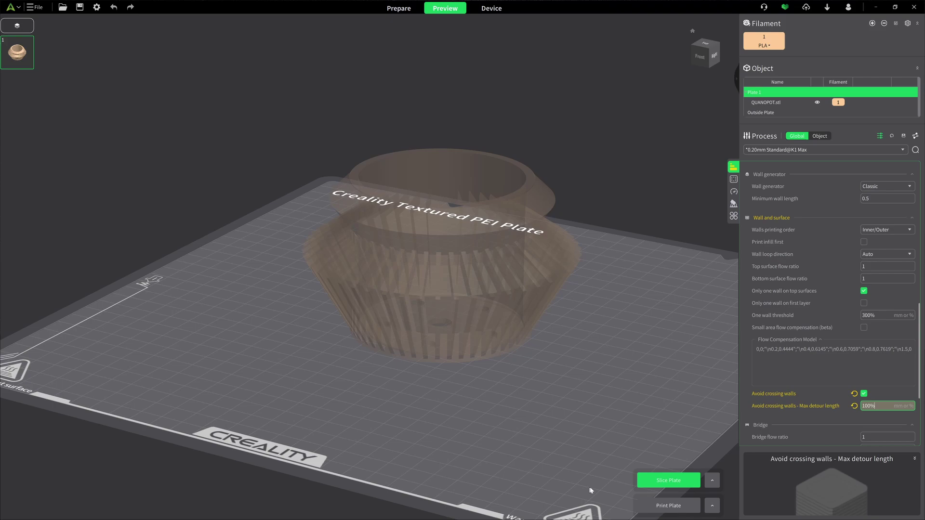
click(663, 480)
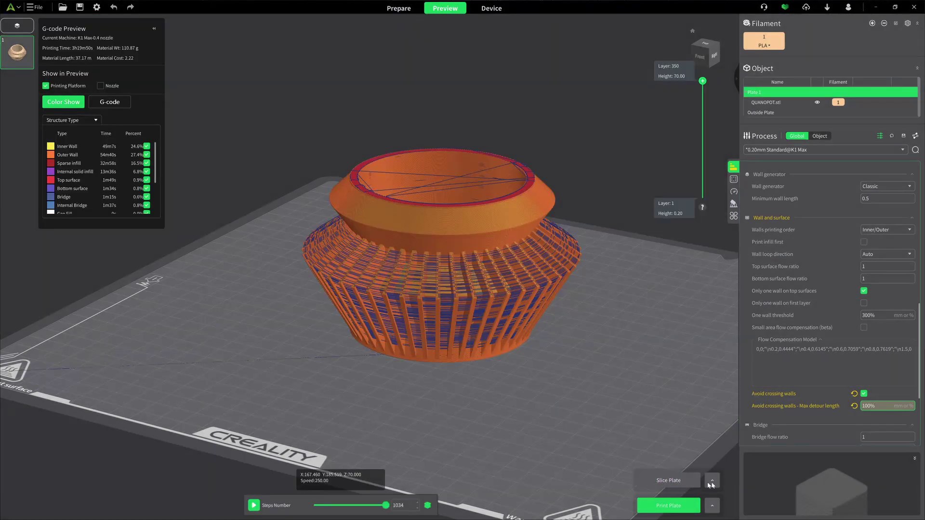
drag(573, 389, 556, 370)
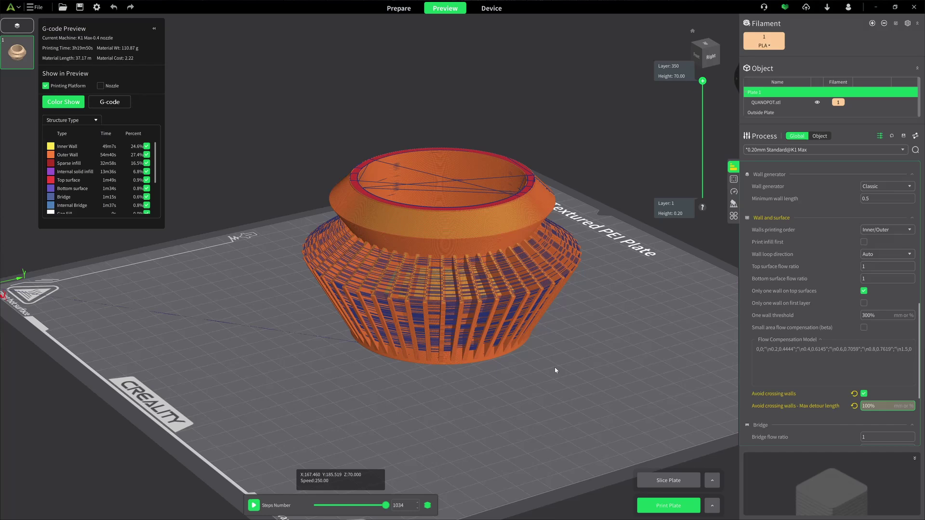
scroll(455, 307, up, 5)
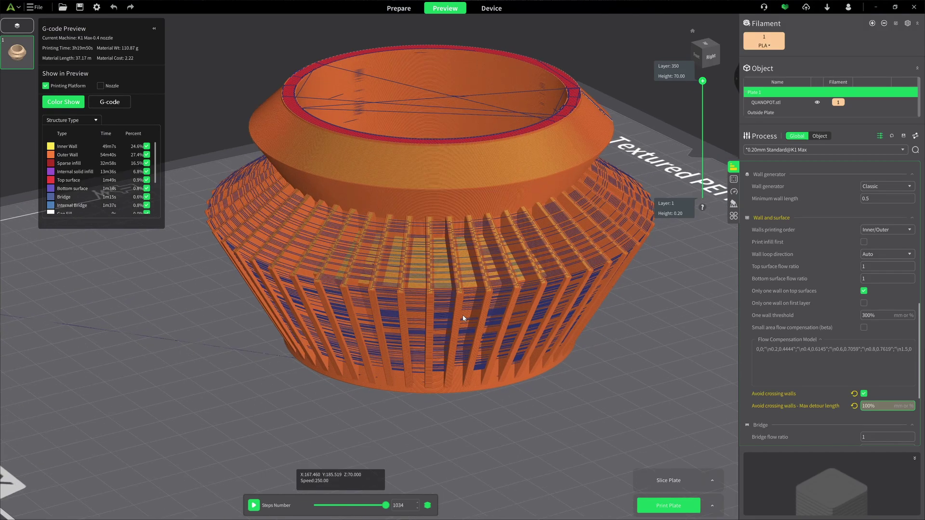
scroll(463, 318, down, 5)
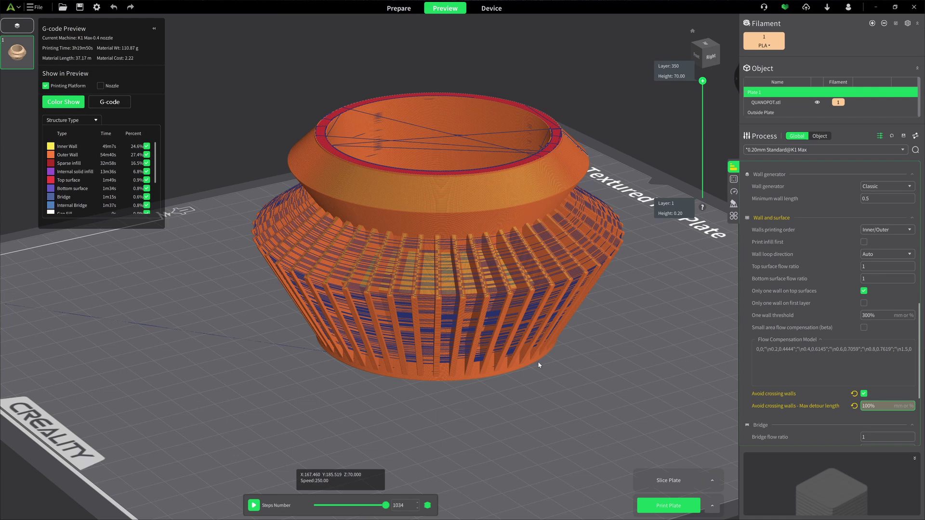
Restore the default maximum detour length for Avoid crossing walls and slice the pot again
click(855, 407)
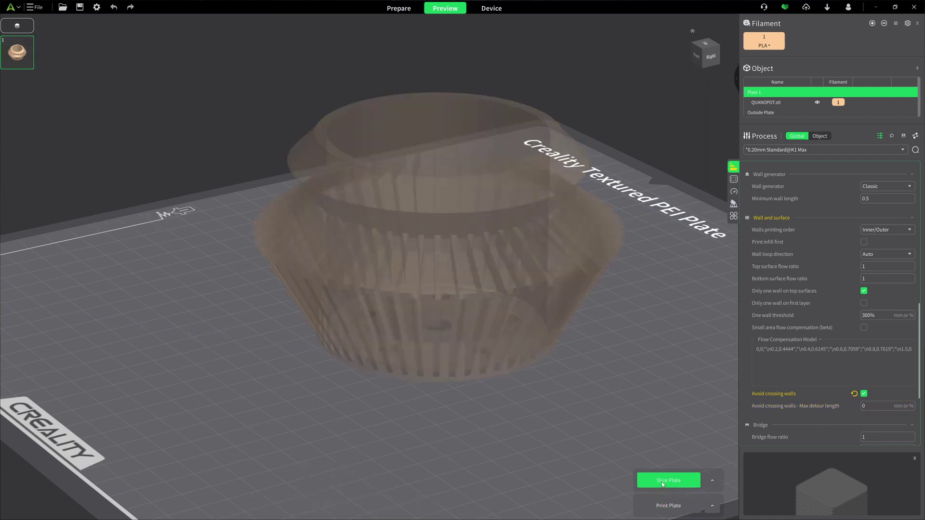
click(662, 484)
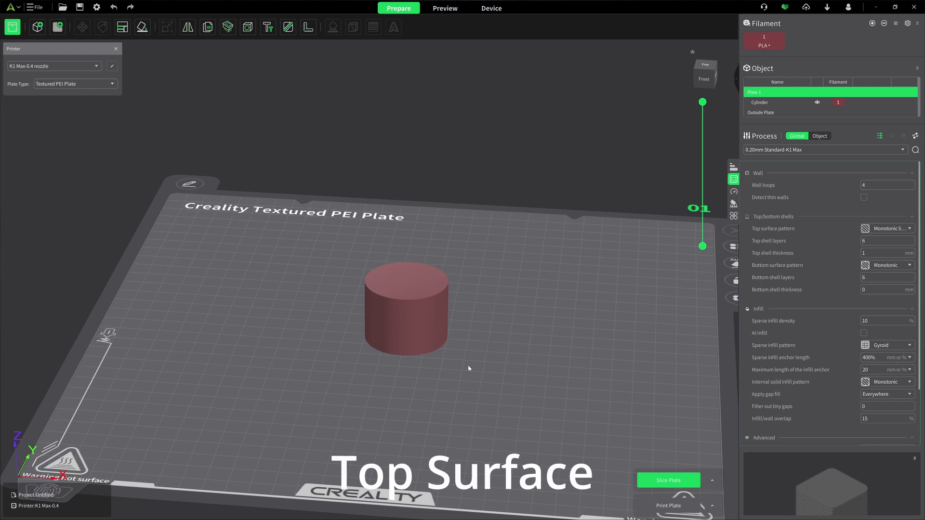
Slice the plate with the cylinder and inspect the line pattern on its top surface up close
click(643, 480)
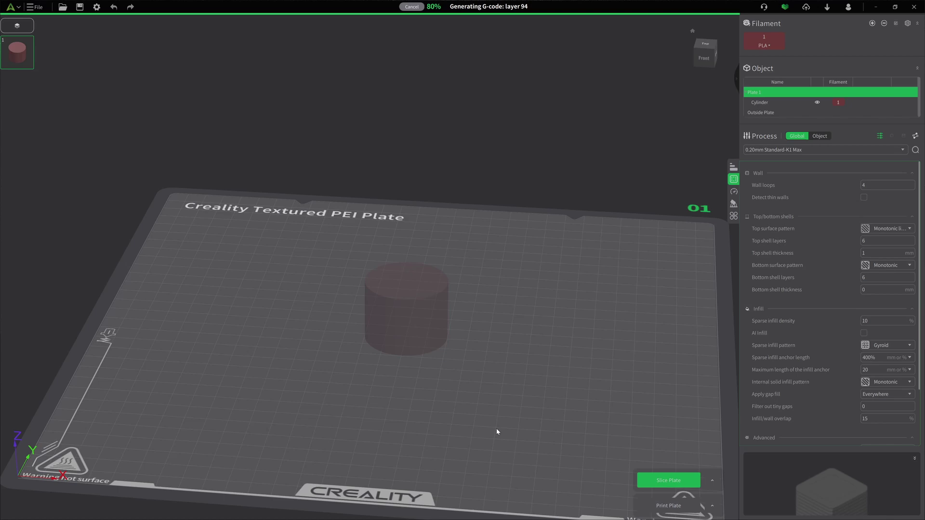
scroll(412, 261, up, 6)
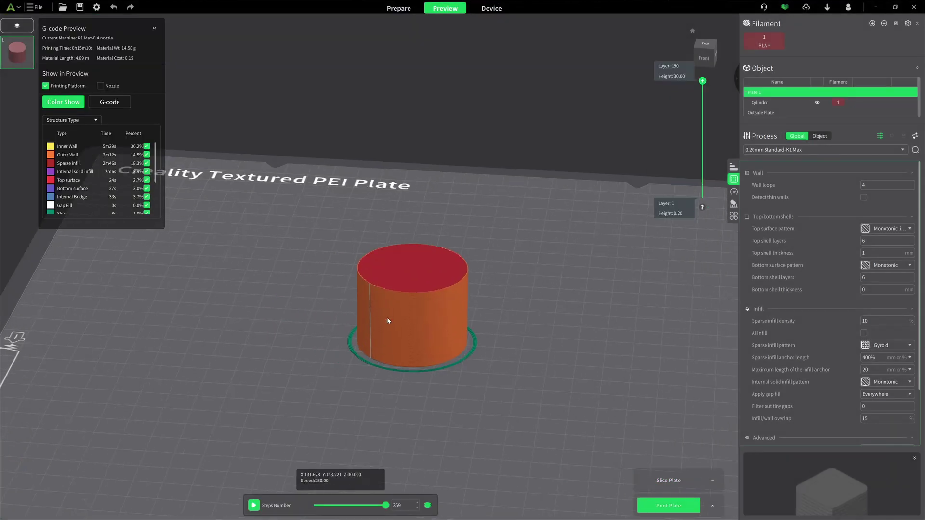
mouse_move(428, 299)
mouse_down()
mouse_move(423, 327)
mouse_move(420, 309)
mouse_up()
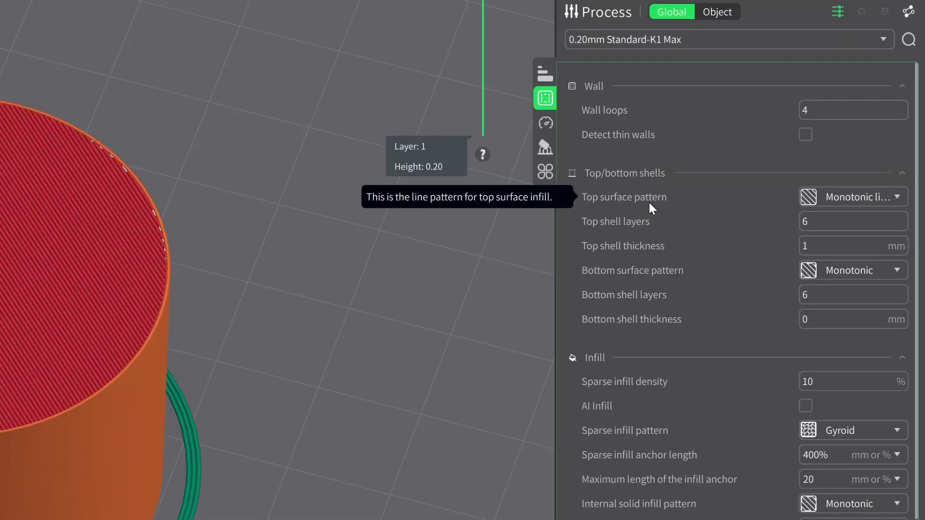
Change the cylinder's top surface pattern to Concentric and slice the plate again
click(898, 198)
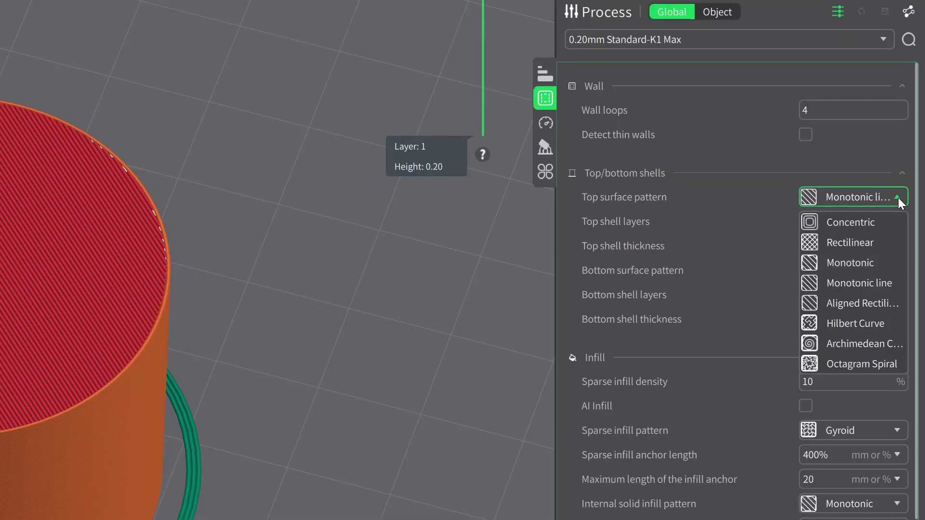
click(869, 221)
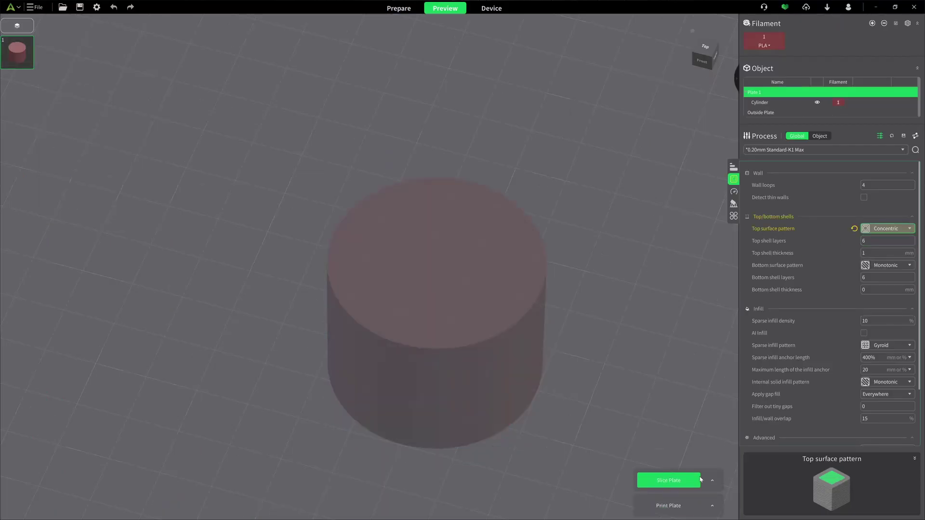
click(654, 485)
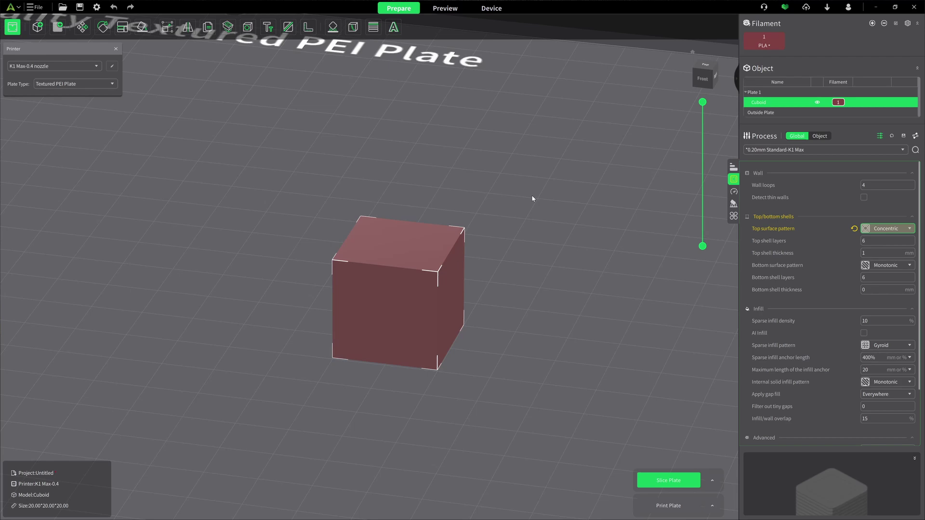
Slice the plate with the cuboid and inspect the concentric pattern on its top face
click(662, 479)
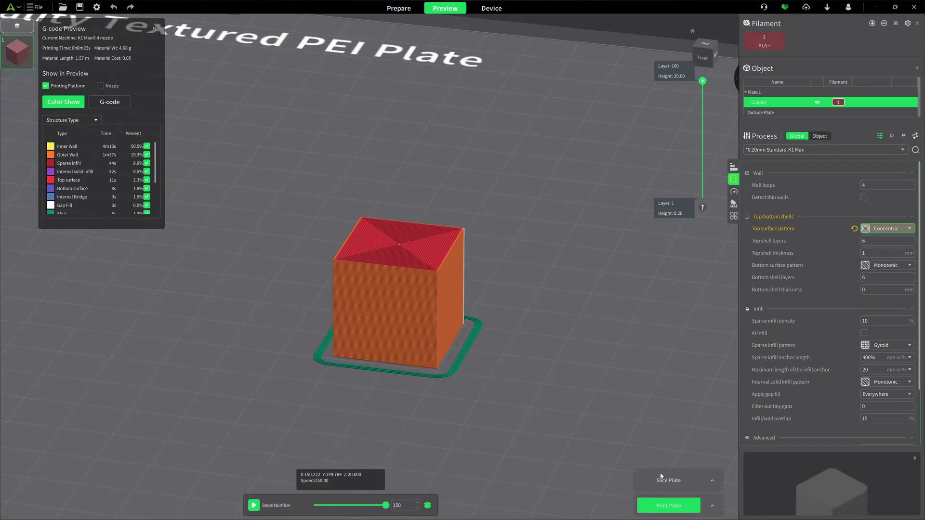
drag(483, 370, 491, 402)
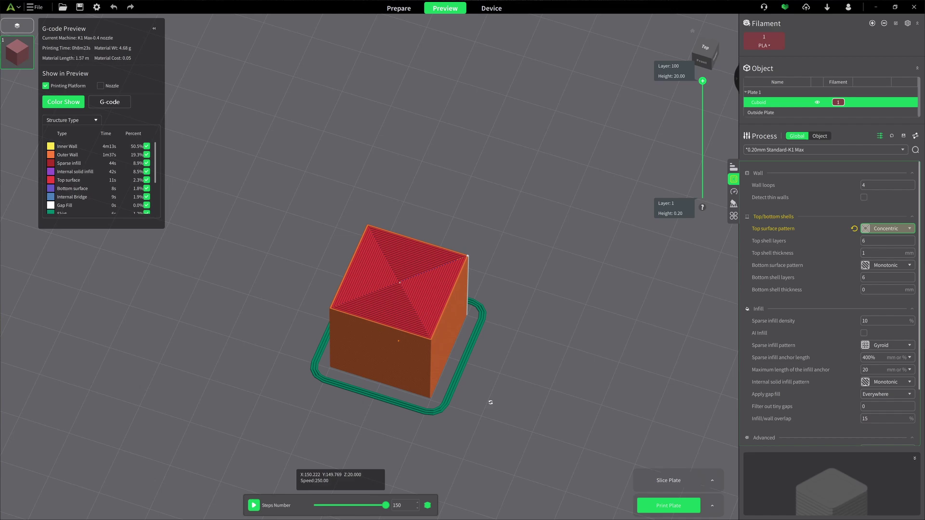
scroll(391, 316, up, 5)
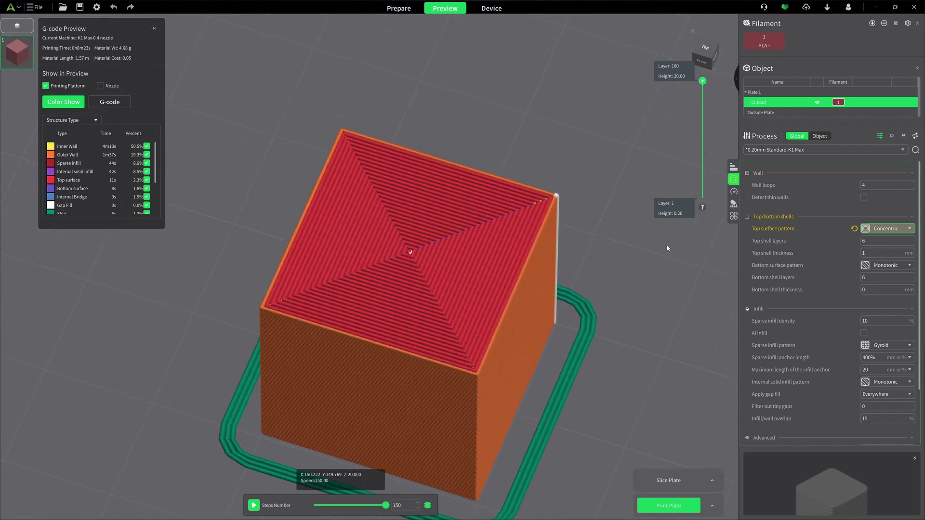
Change the top surface pattern for the cuboid to Monotonic and re-slice the plate
click(907, 230)
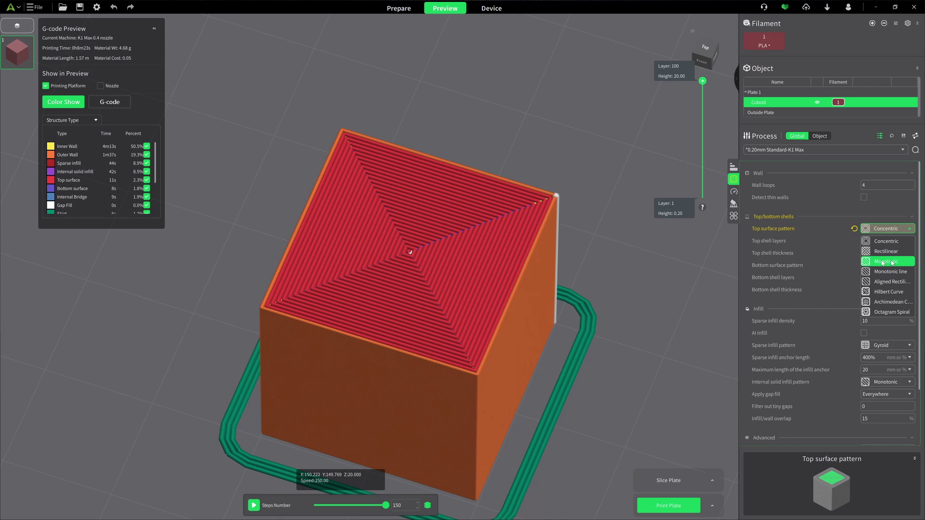
click(886, 262)
click(660, 481)
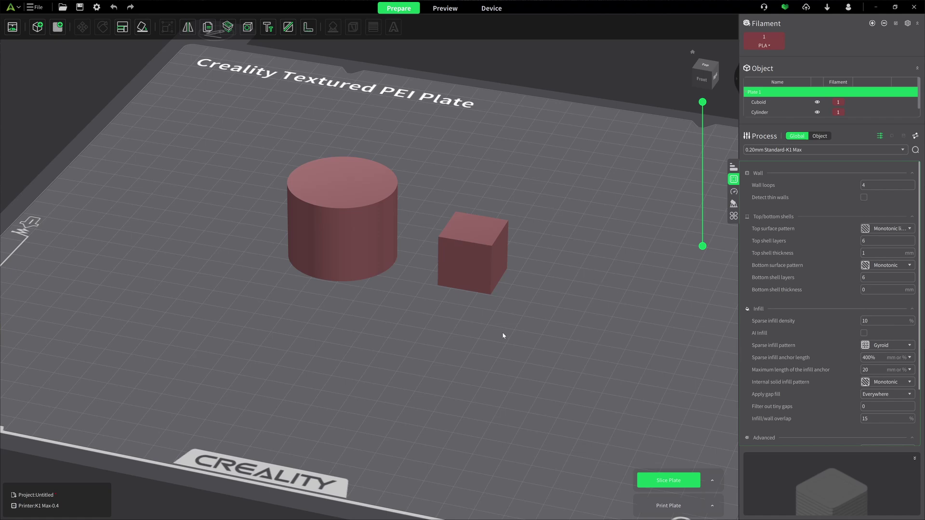
Give only the cylinder a Concentric top surface pattern through its object-specific settings and slice the plate
click(348, 218)
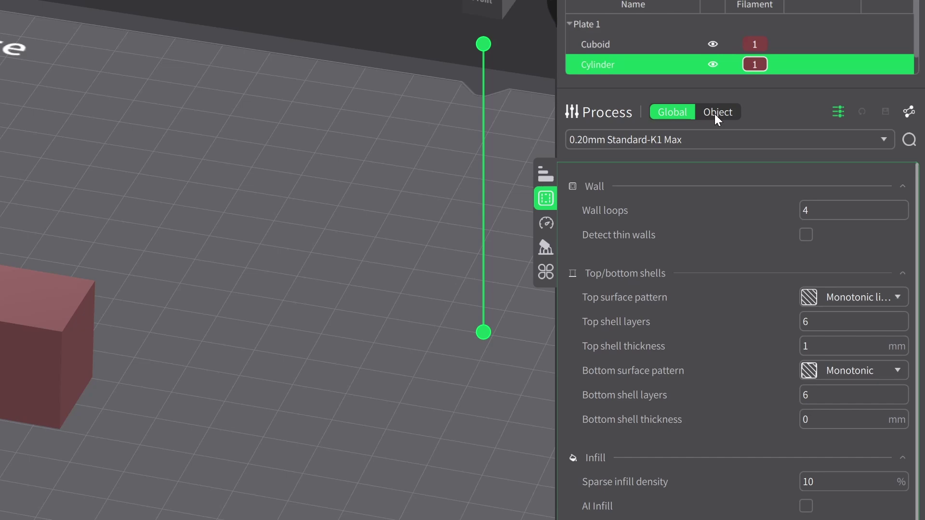
click(715, 114)
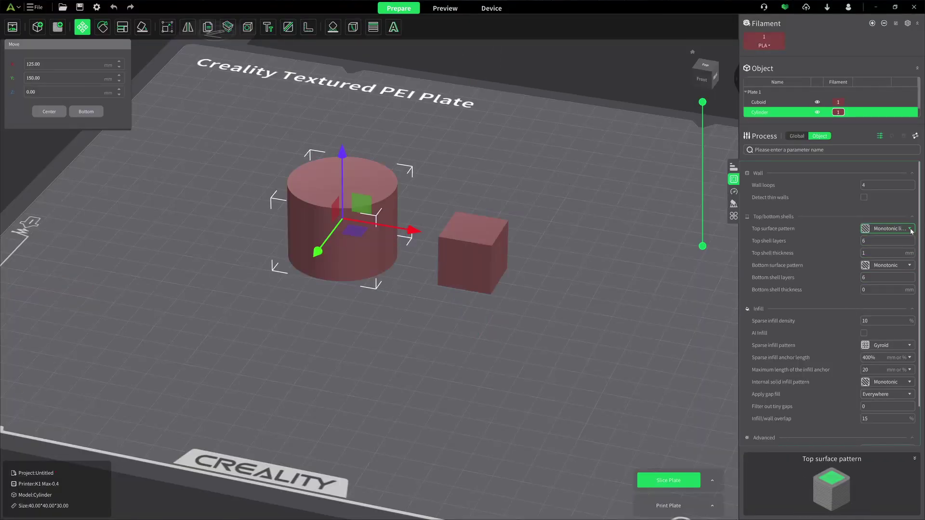
click(910, 230)
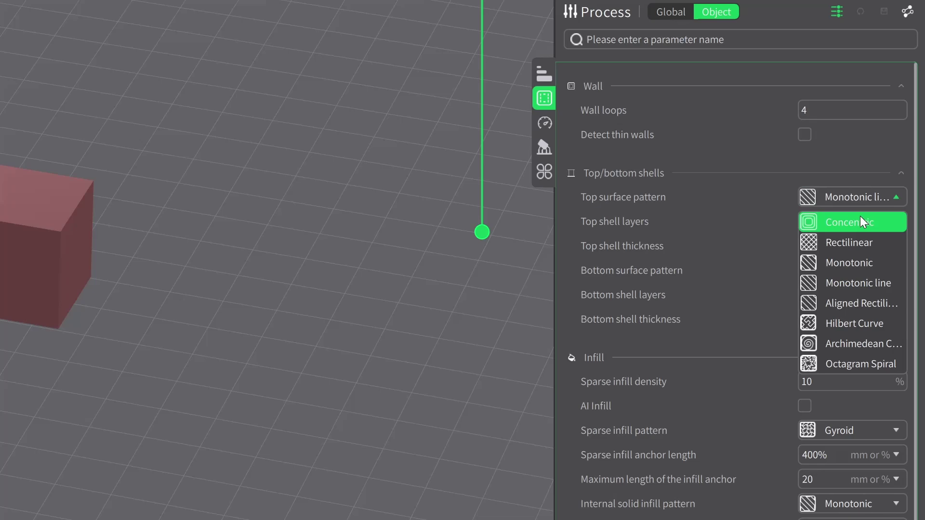
click(855, 229)
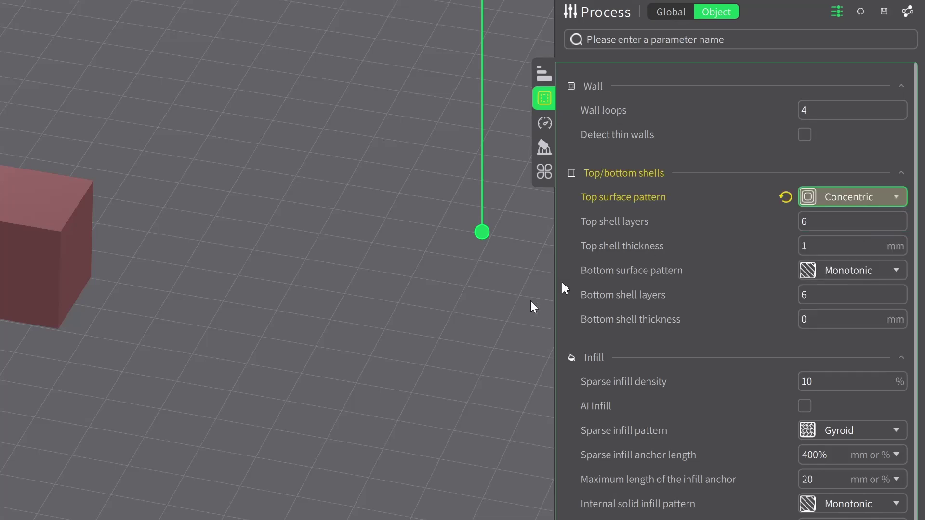
click(652, 474)
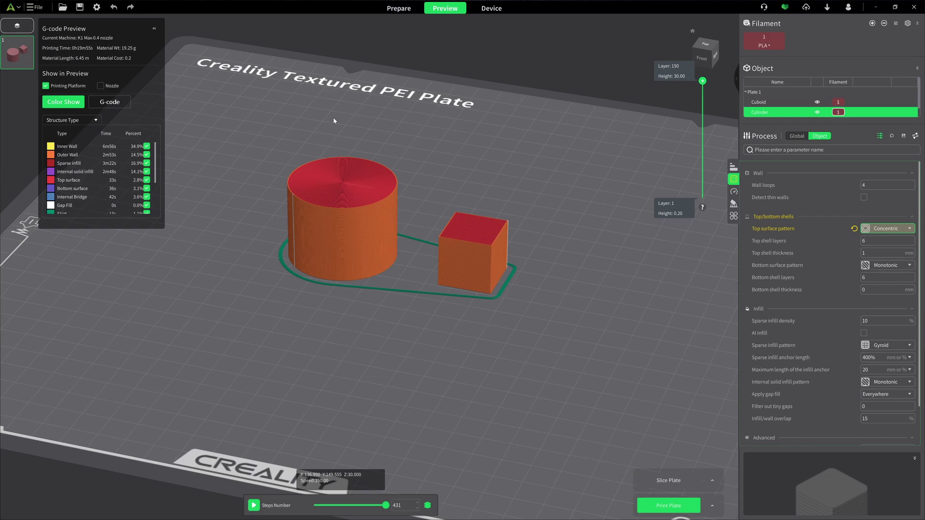
Compare the top surface patterns of the cylinder and the cuboid up close in the sliced preview
scroll(330, 157, up, 8)
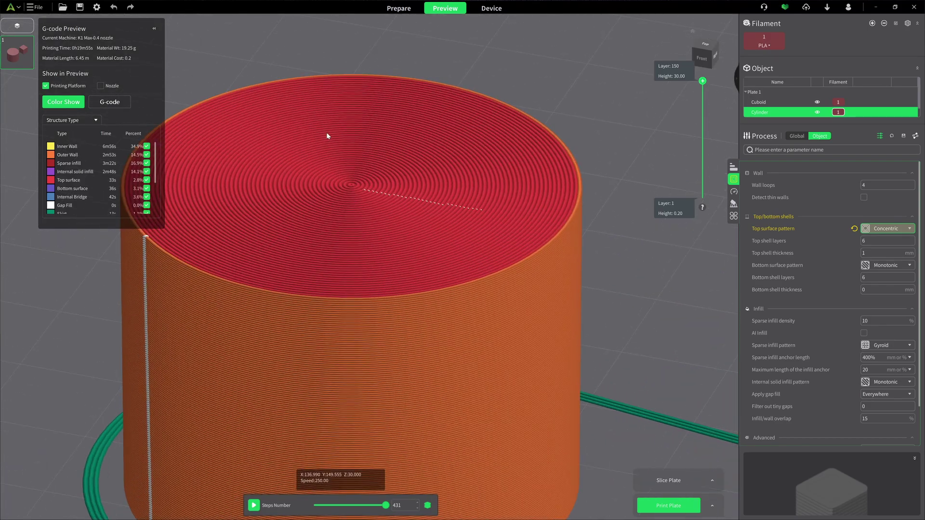
scroll(352, 172, down, 8)
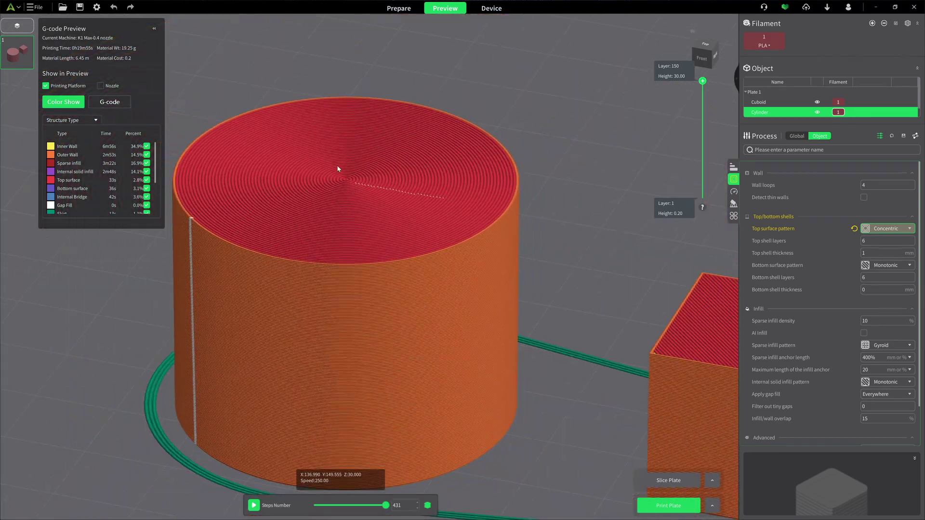
scroll(530, 267, up, 6)
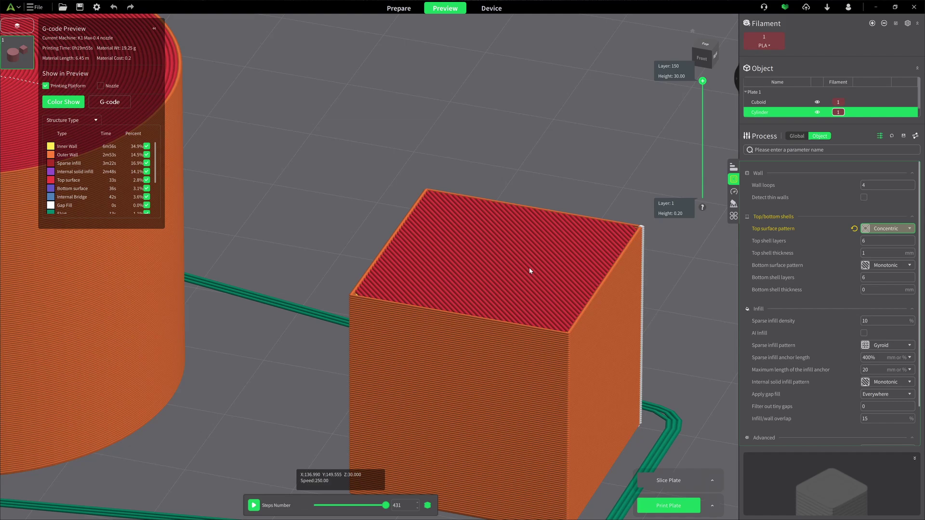
Give only the cuboid a Hilbert Curve top surface pattern through its object-specific settings and slice the plate
scroll(601, 268, down, 8)
scroll(605, 271, up, 2)
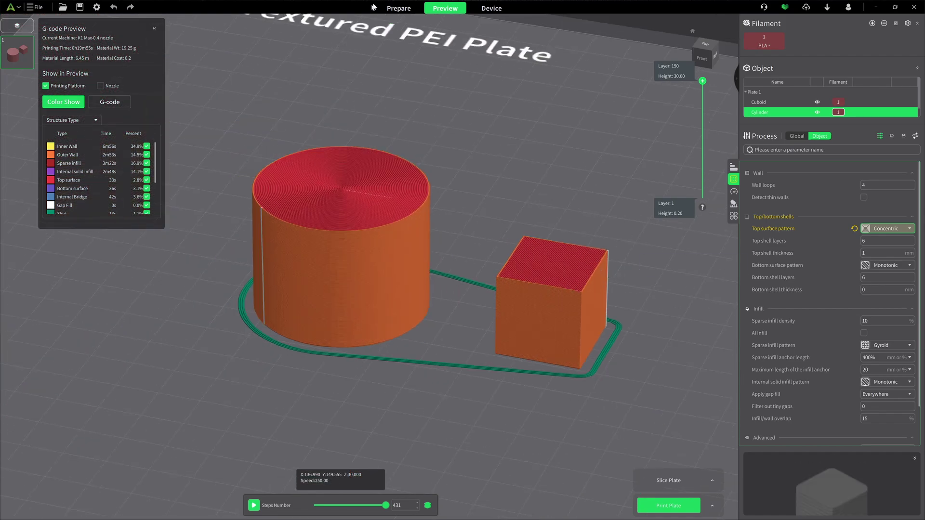
click(388, 8)
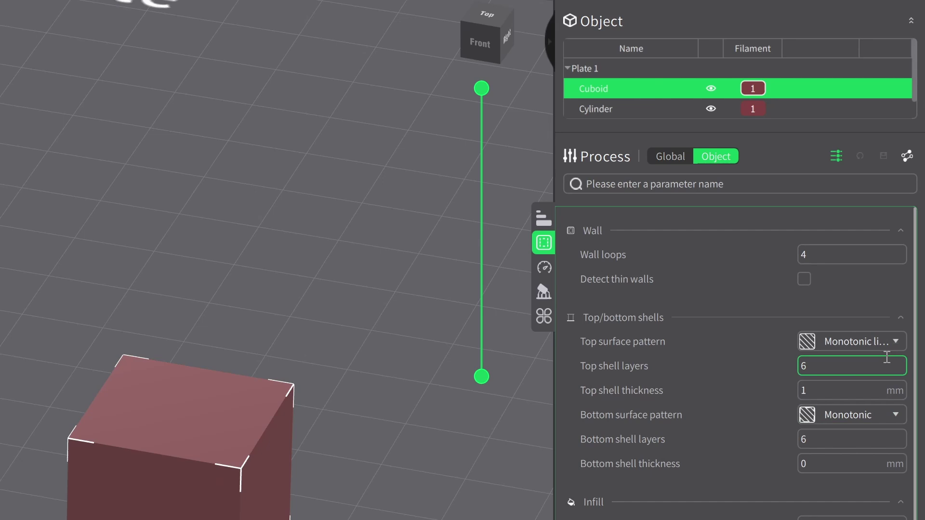
click(895, 199)
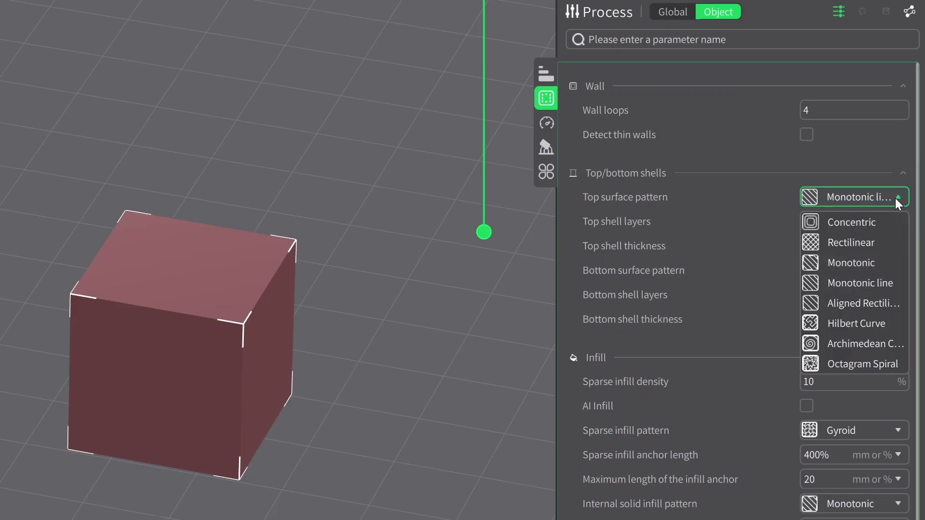
click(872, 326)
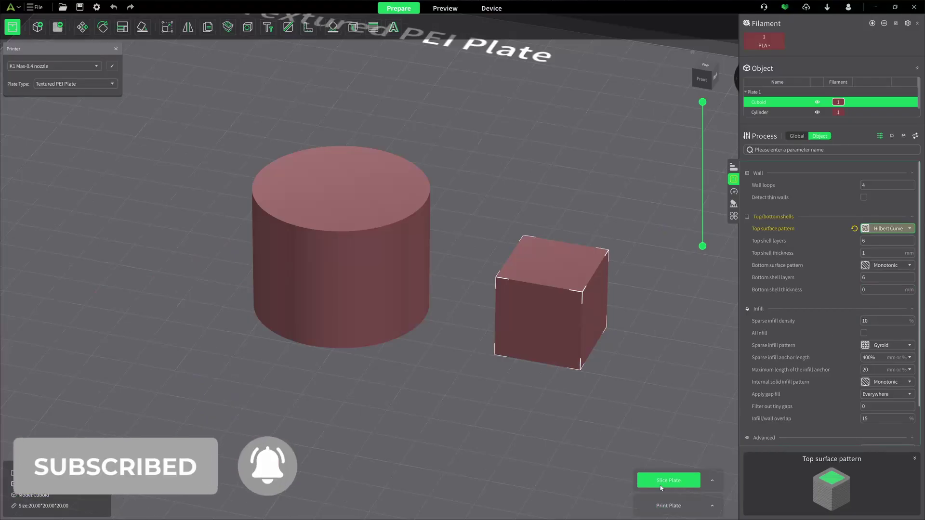
click(667, 480)
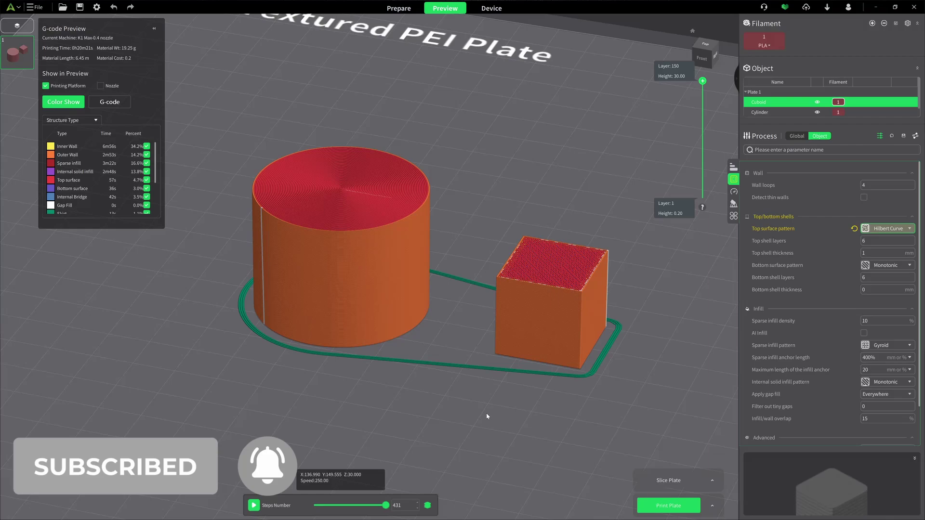
Examine the cuboid's Hilbert Curve top surface up close alongside the cylinder's concentric one in the sliced preview
scroll(409, 247, up, 5)
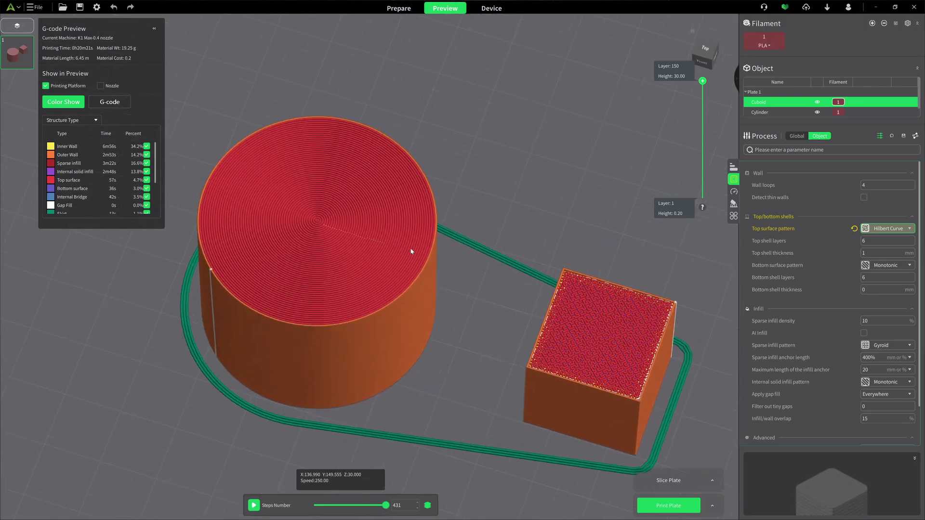
scroll(571, 363, down, 8)
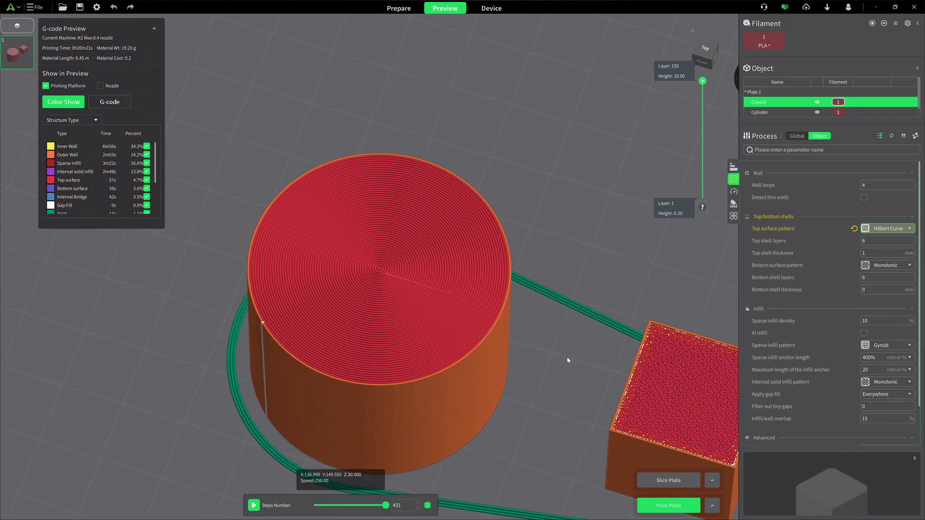
scroll(722, 418, up, 4)
scroll(673, 407, up, 3)
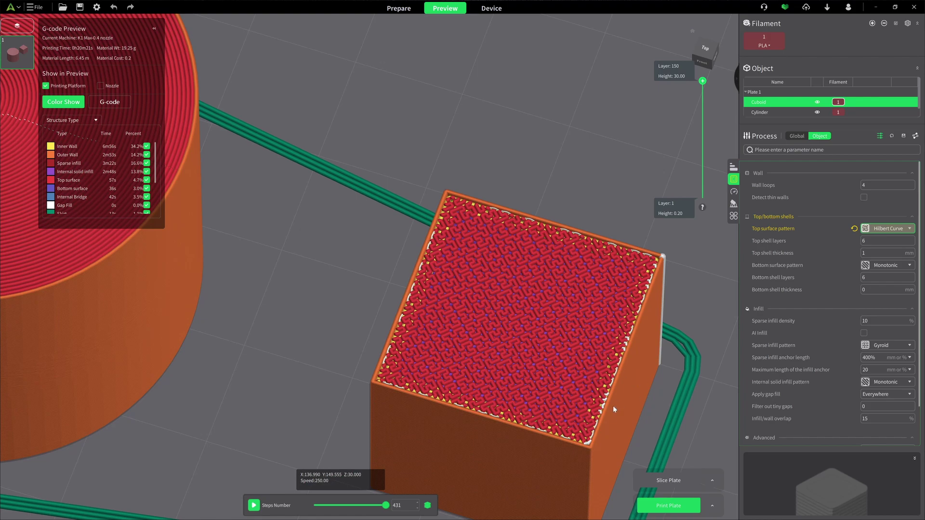
scroll(567, 400, down, 4)
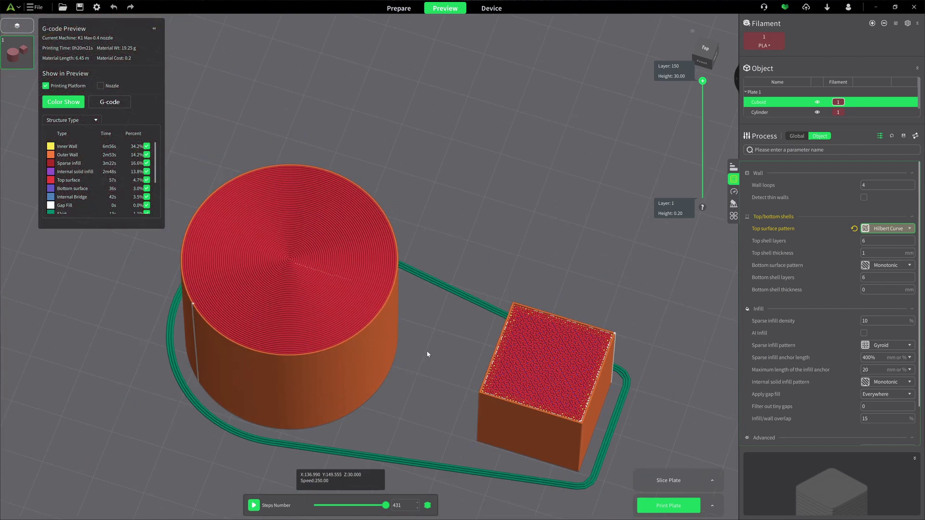
drag(427, 355, 428, 320)
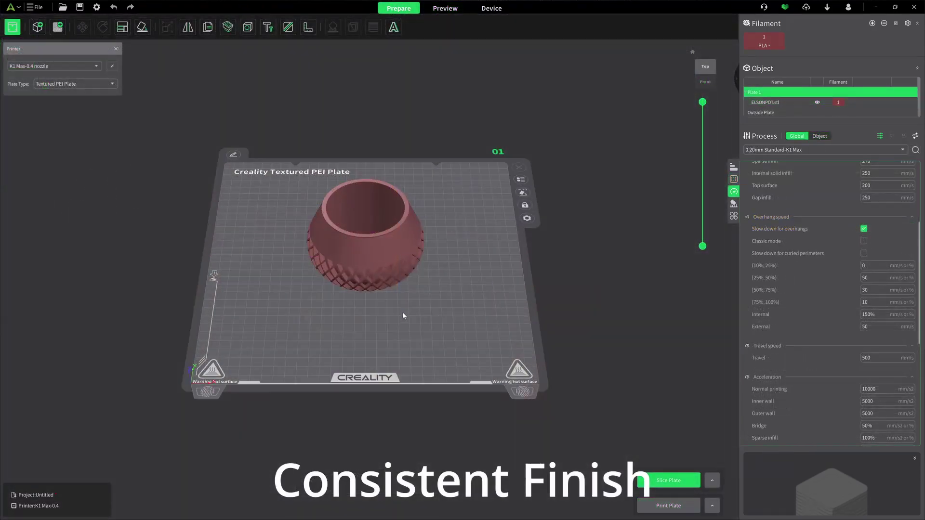
Look over the ELSONPOT model's diamond-patterned outer wall and slice its plate
scroll(404, 315, up, 3)
scroll(481, 241, up, 4)
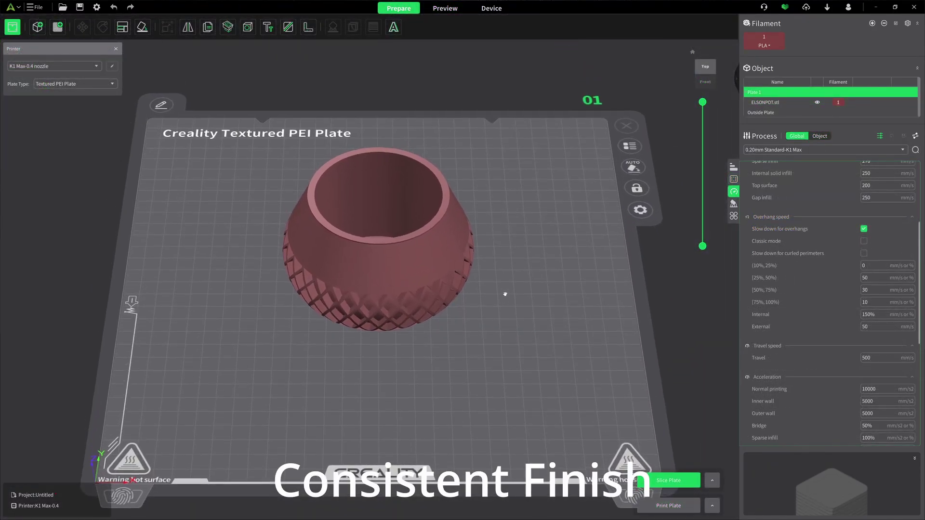
drag(345, 375, 320, 319)
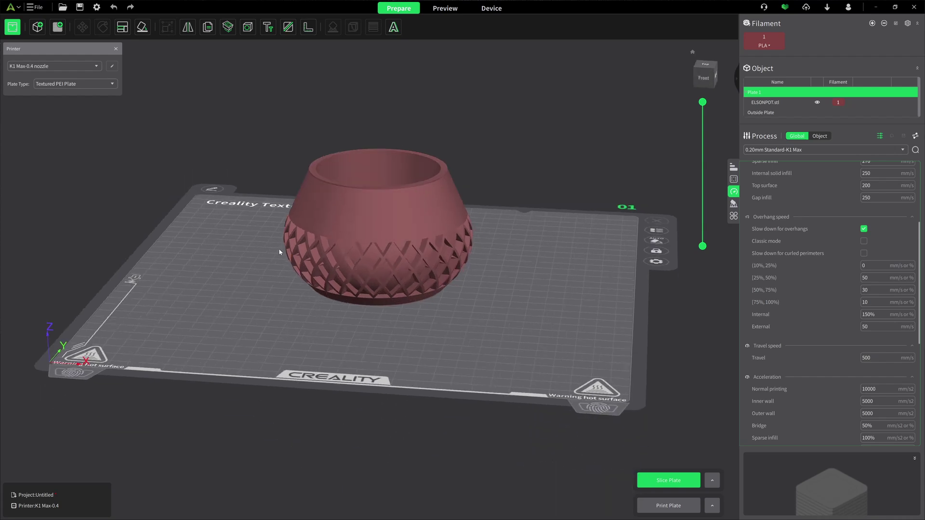
scroll(272, 241, up, 2)
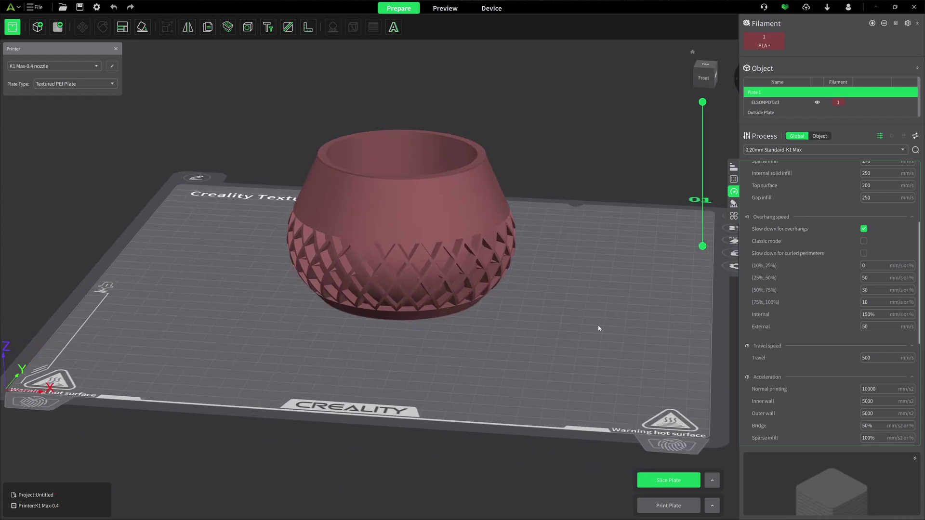
middle_drag(599, 328, 568, 327)
scroll(489, 324, up, 2)
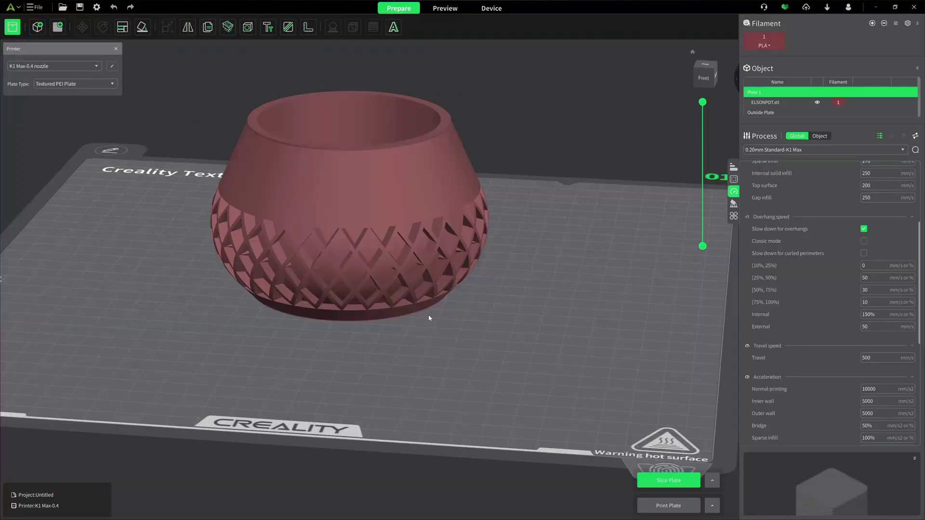
right_drag(437, 326, 467, 342)
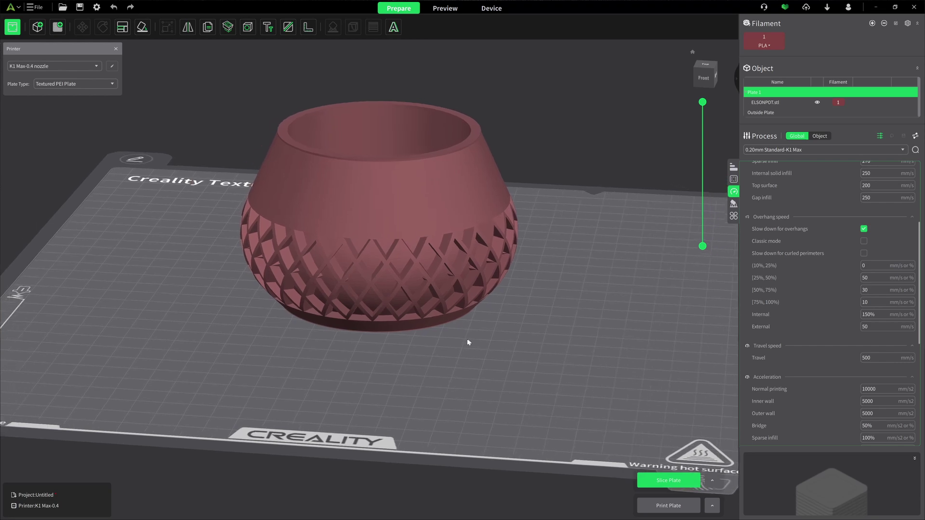
click(653, 482)
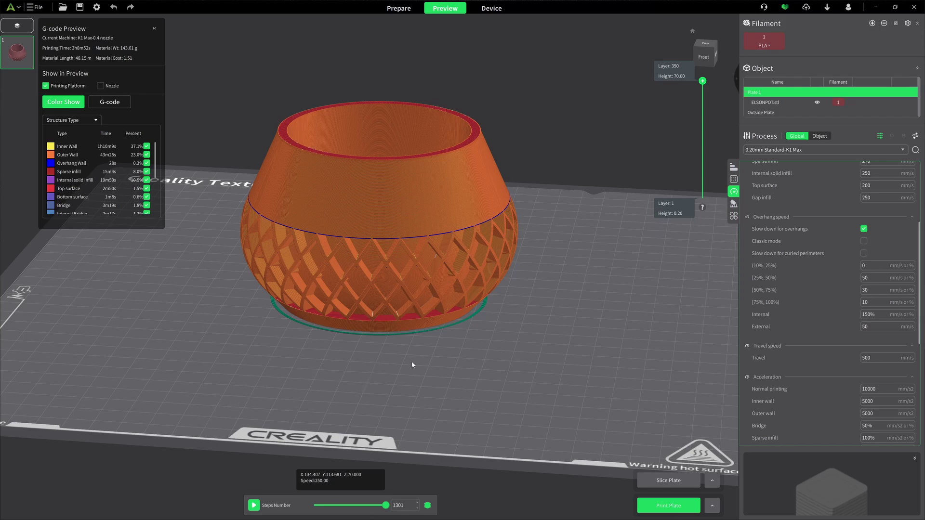
Color the sliced preview by Speed and examine the print speeds across the pot's diamond pattern and base
drag(398, 370, 392, 360)
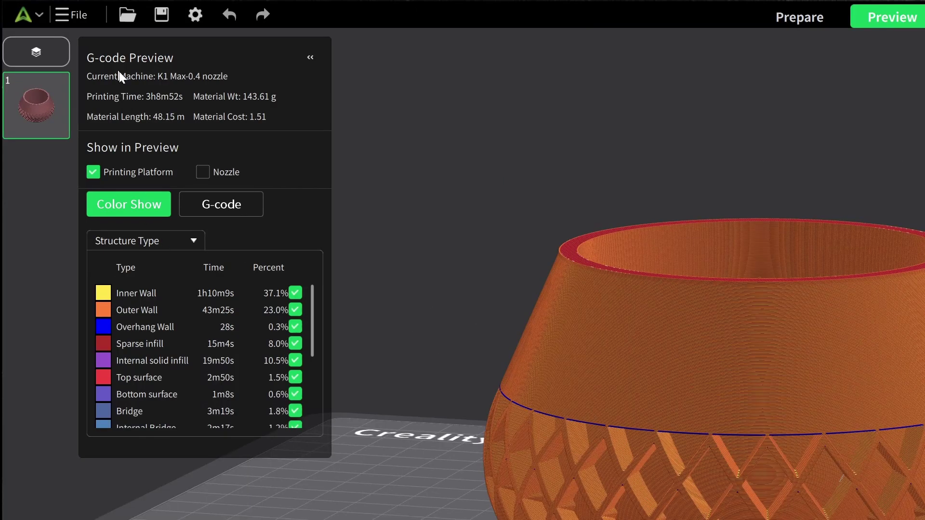
click(194, 241)
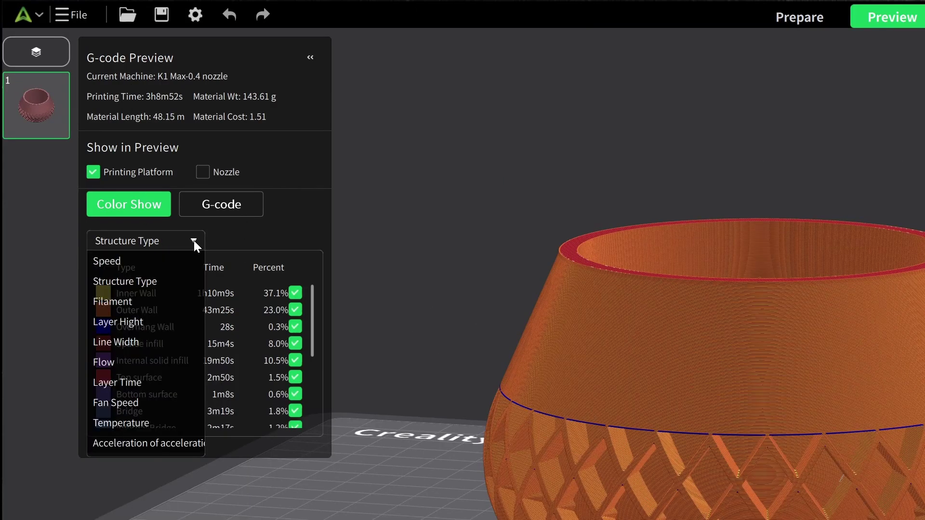
click(172, 261)
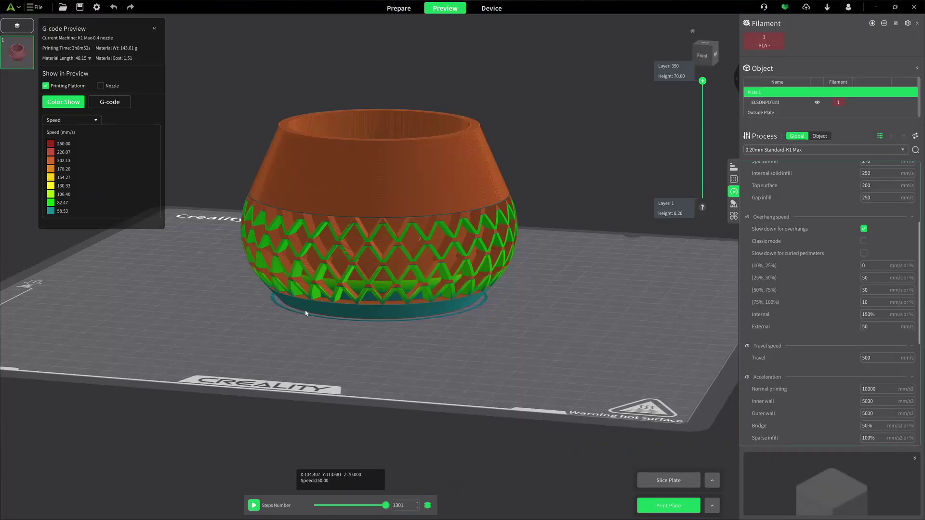
drag(404, 309, 403, 343)
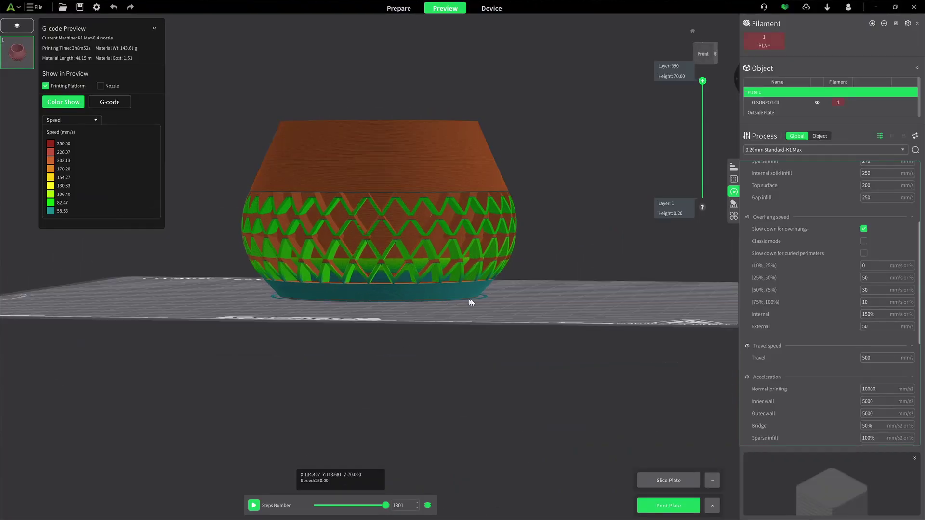
drag(489, 306, 483, 309)
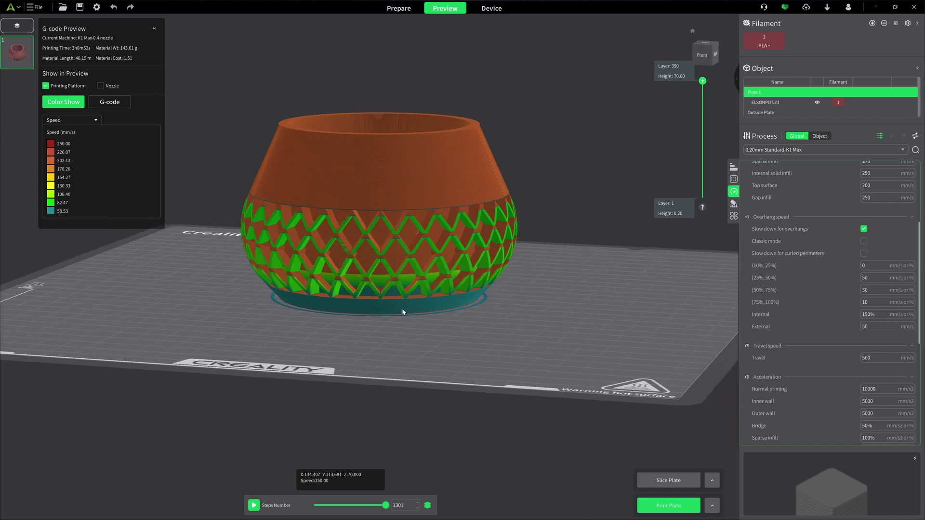
scroll(332, 319, up, 5)
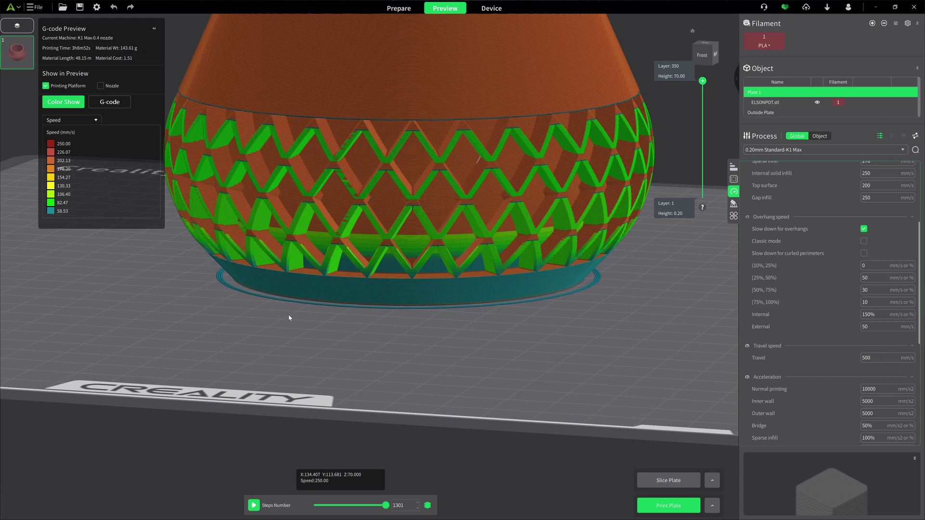
scroll(289, 318, down, 1)
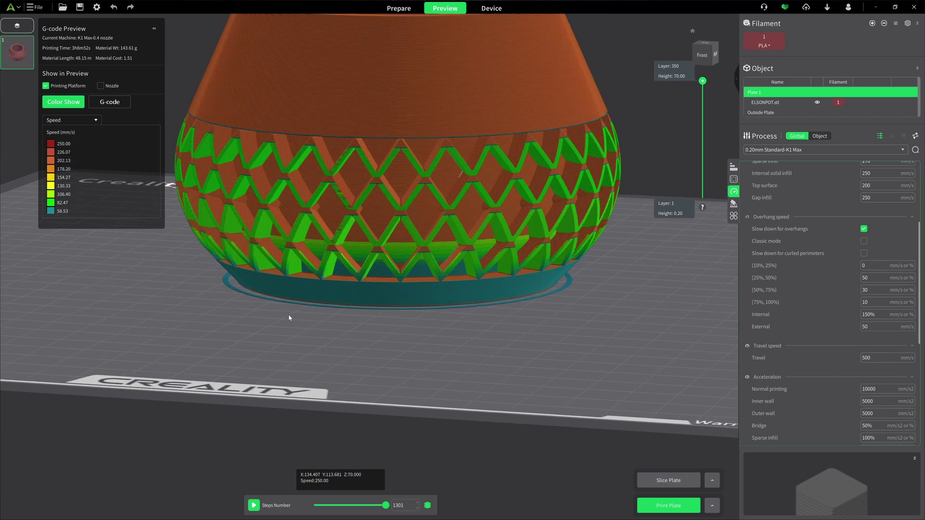
scroll(305, 323, down, 1)
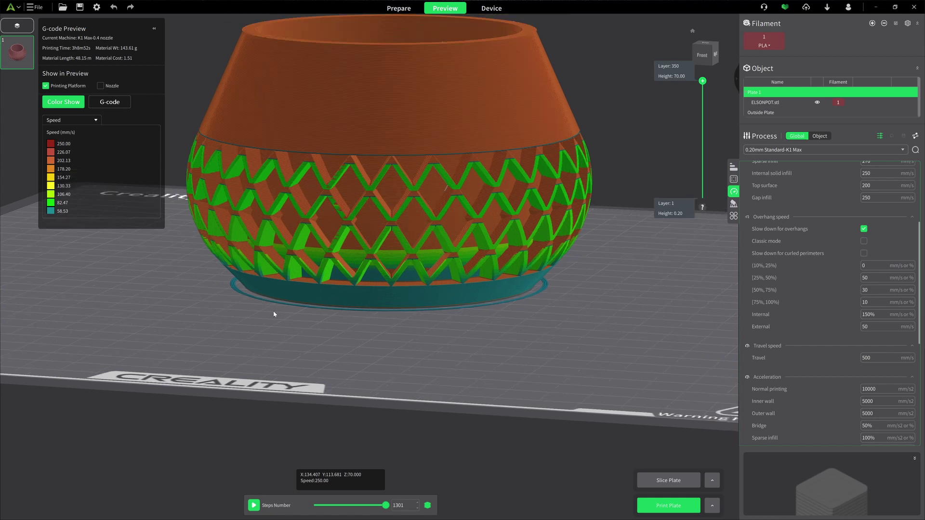
drag(289, 316, 295, 295)
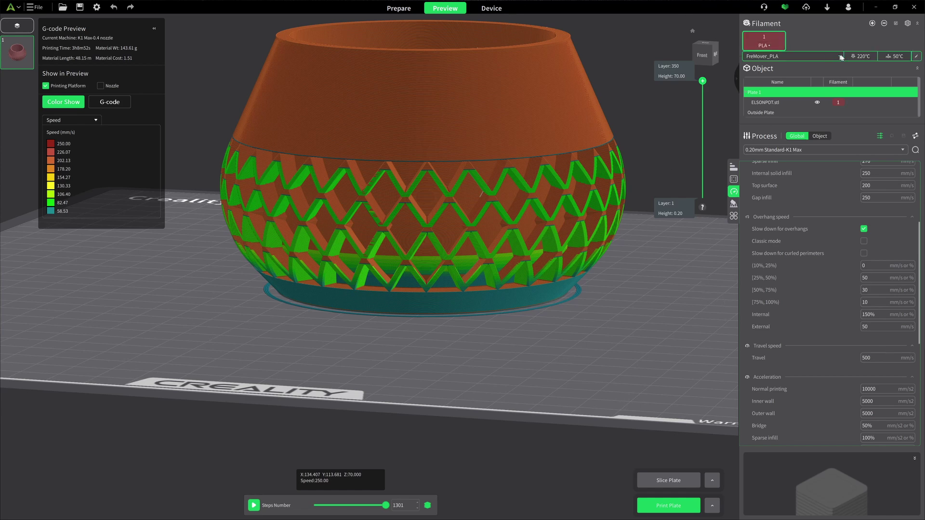
Turn off slowing printing down for better layer cooling in the FreMover_PLA filament's cooling settings and close the filament manager
click(764, 41)
click(915, 57)
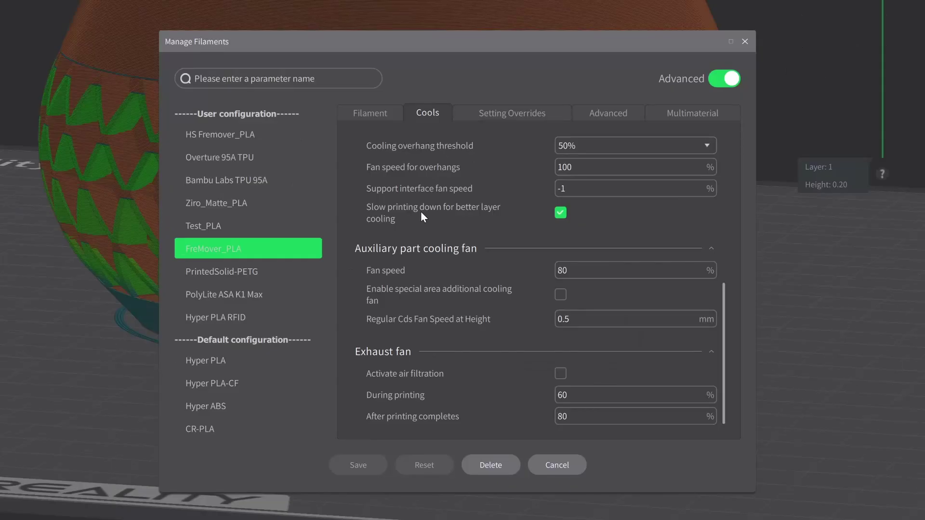
mouse_move(419, 215)
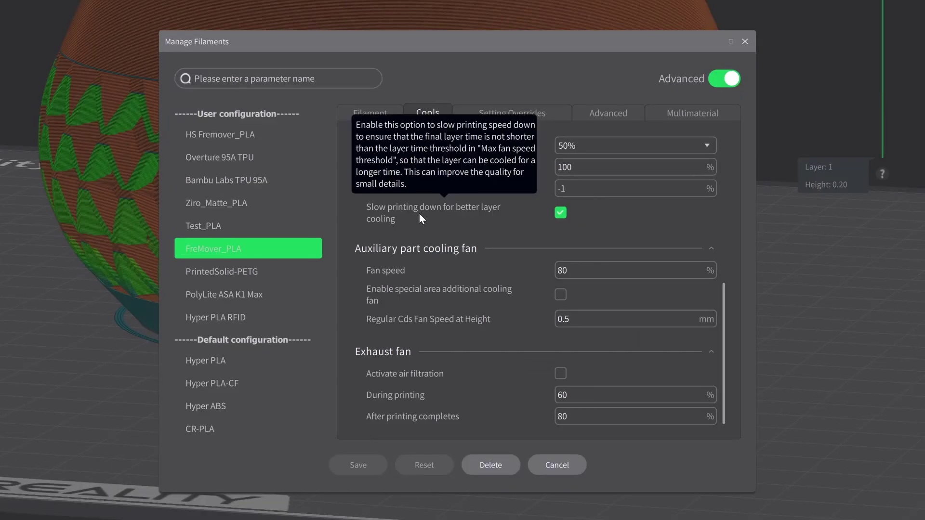
click(562, 213)
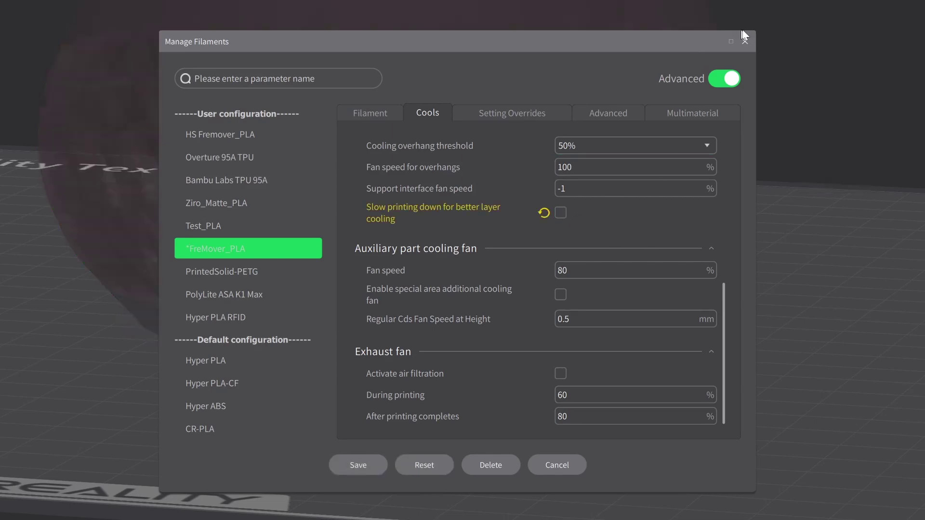
click(745, 41)
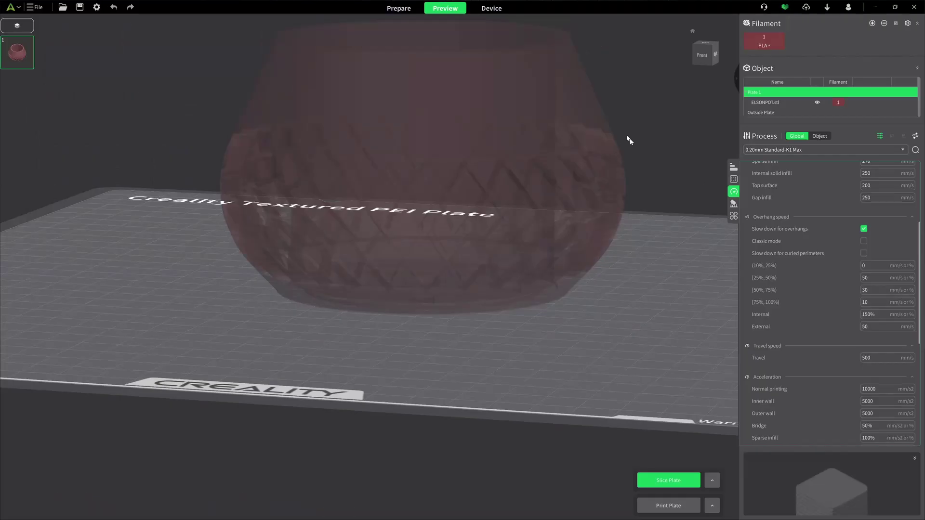
Set the overhang speeds to 100 mm/s for 25–50%, 80 for 50–75% and 60 for 75–100%, and reslice the pot's plate
click(734, 166)
click(733, 180)
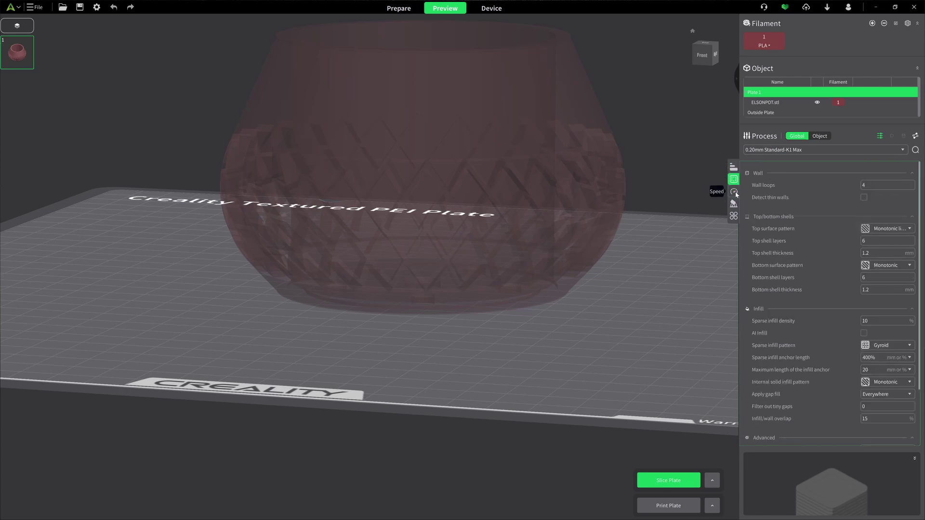
click(735, 192)
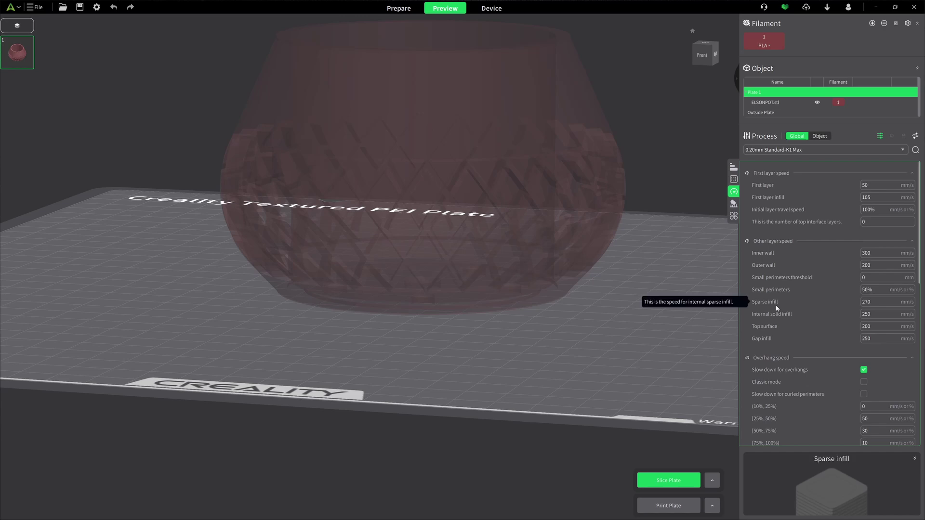
scroll(827, 337, down, 3)
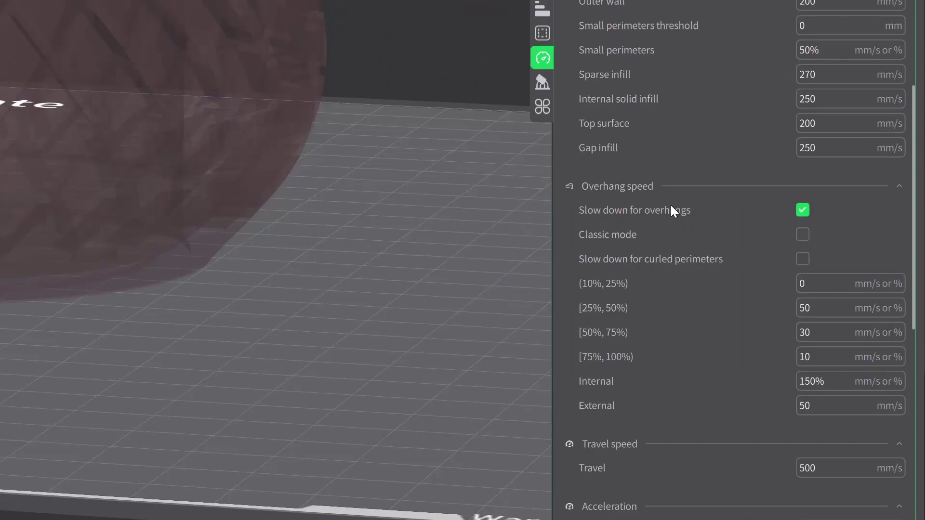
mouse_move(781, 284)
drag(819, 308, 795, 308)
text(100)
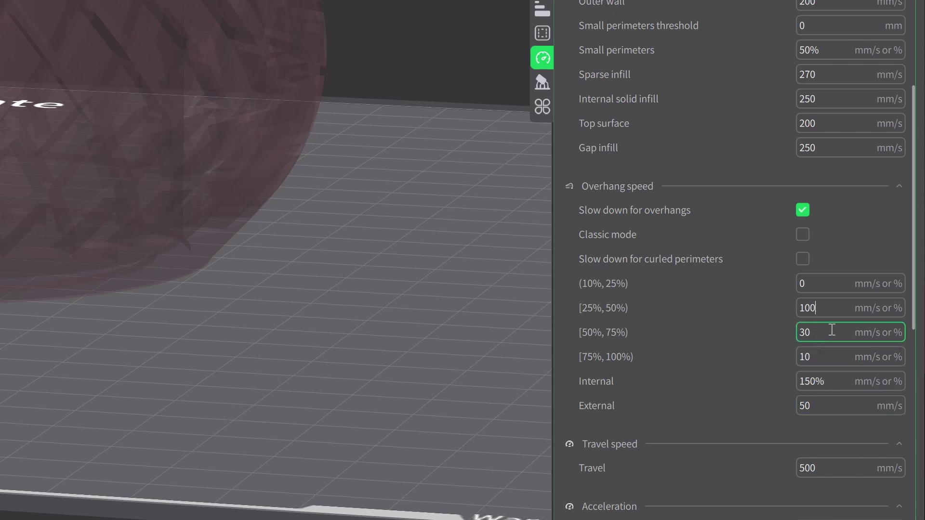
key(Tab)
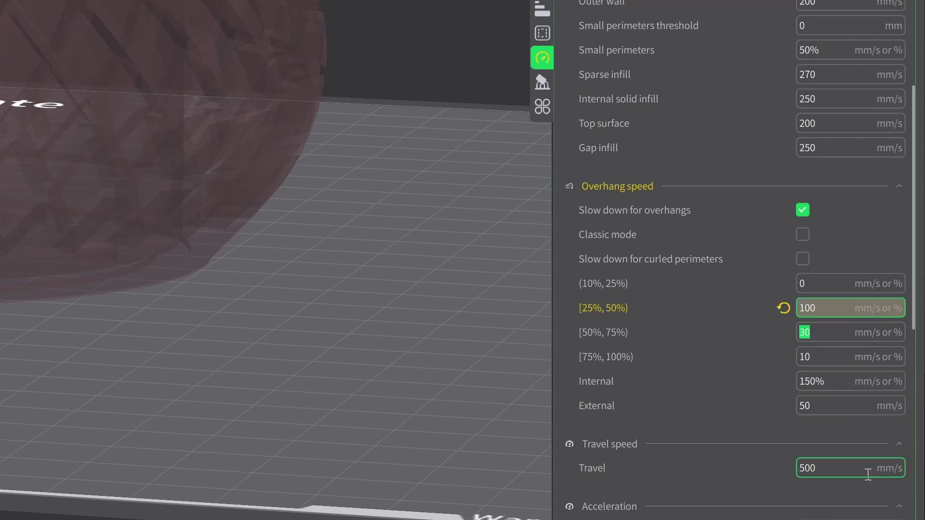
text(80)
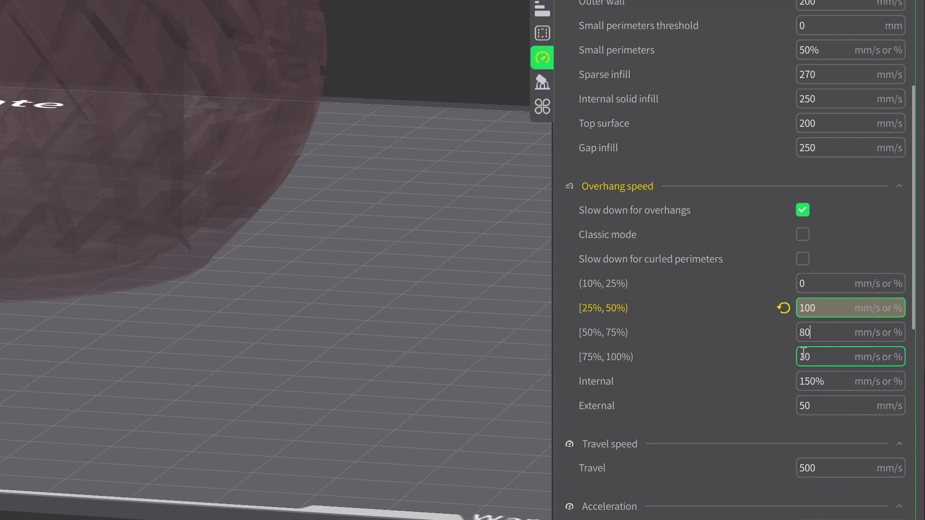
key(Tab)
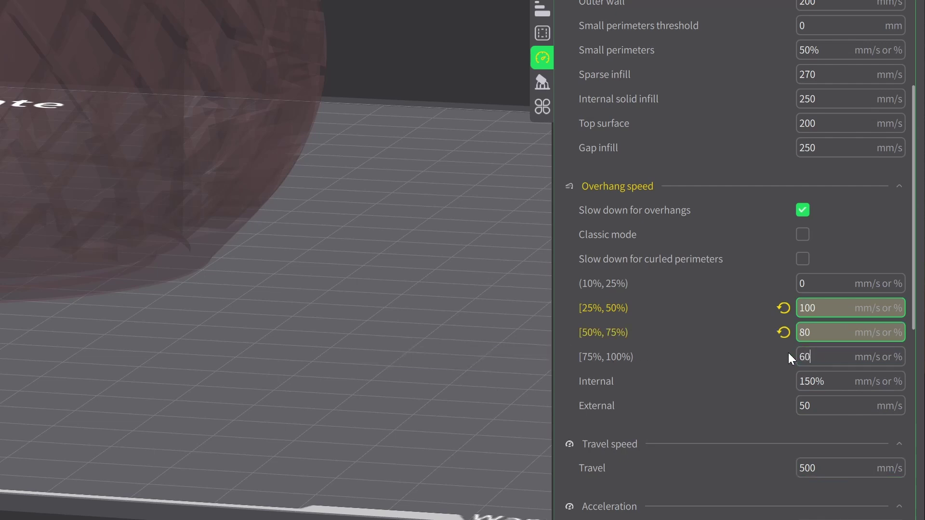
click(839, 378)
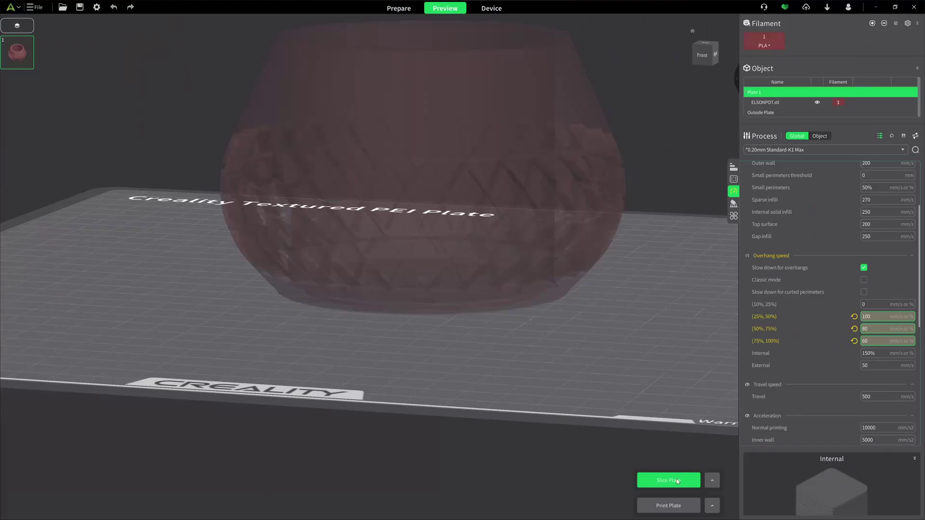
click(675, 479)
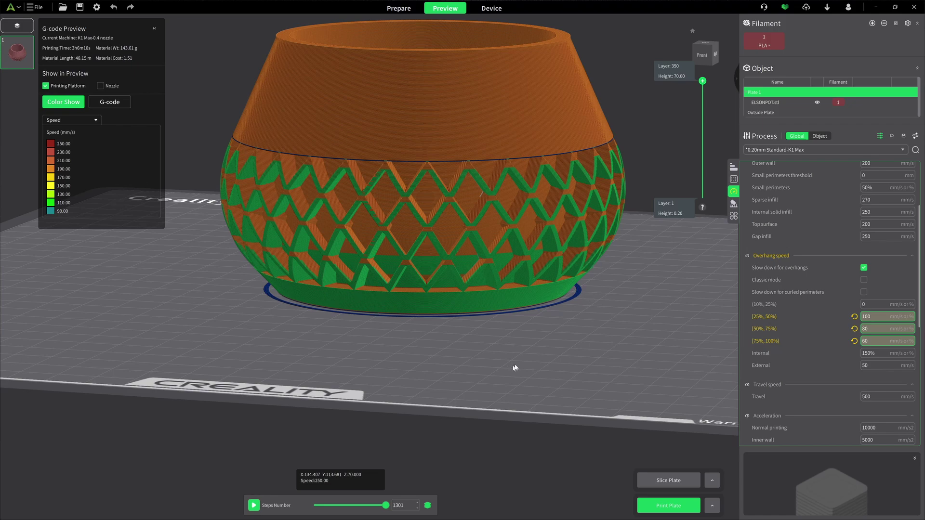
mouse_move(516, 368)
mouse_down()
mouse_move(511, 349)
mouse_move(511, 361)
mouse_up()
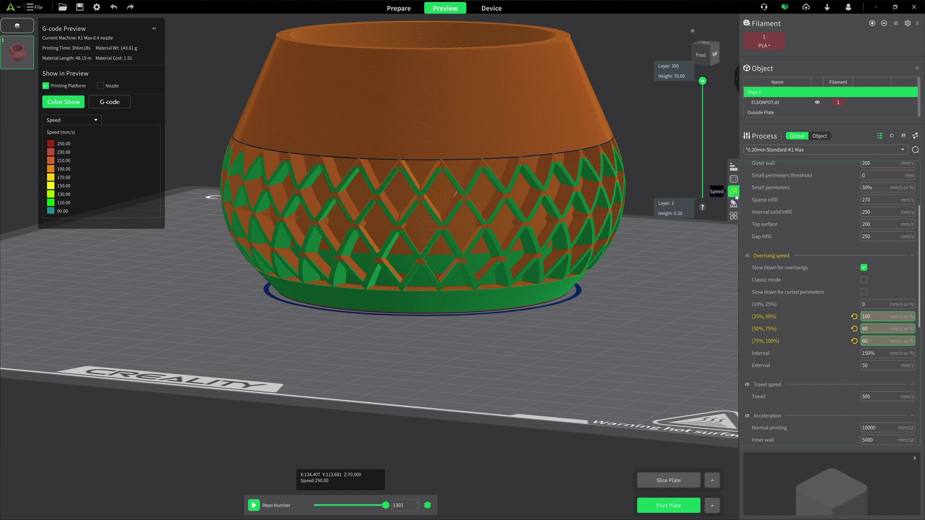
Set the elephant foot compensation to 0.3 mm in the global precision settings
click(734, 168)
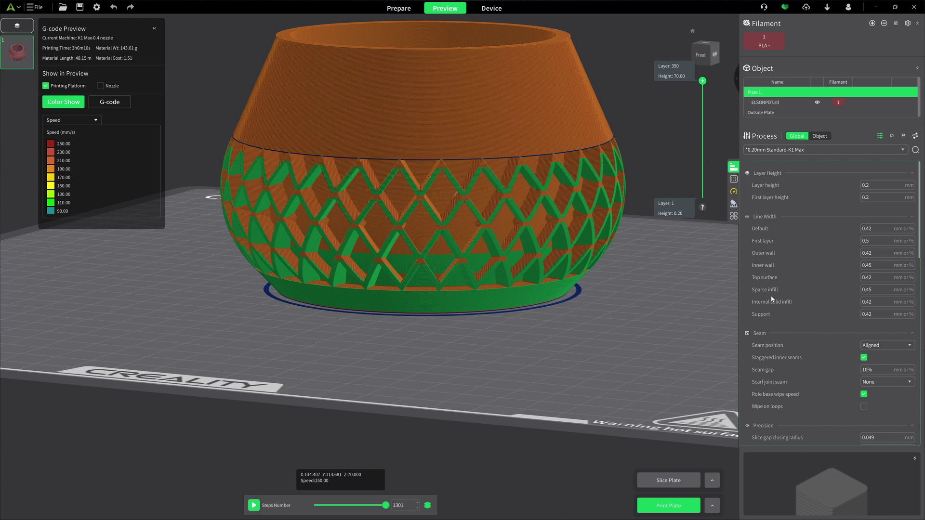
scroll(772, 299, down, 6)
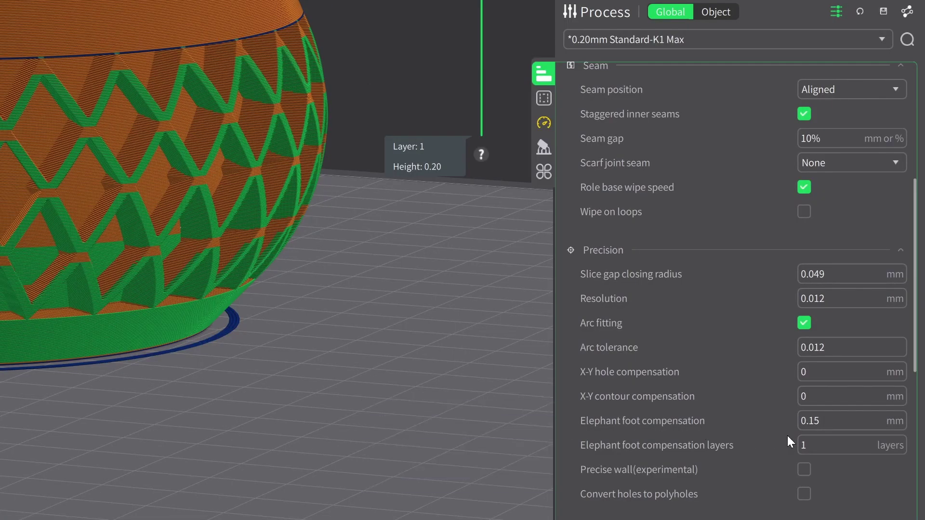
click(837, 426)
key(BackSpace)
key(BackSpace)
text(3)
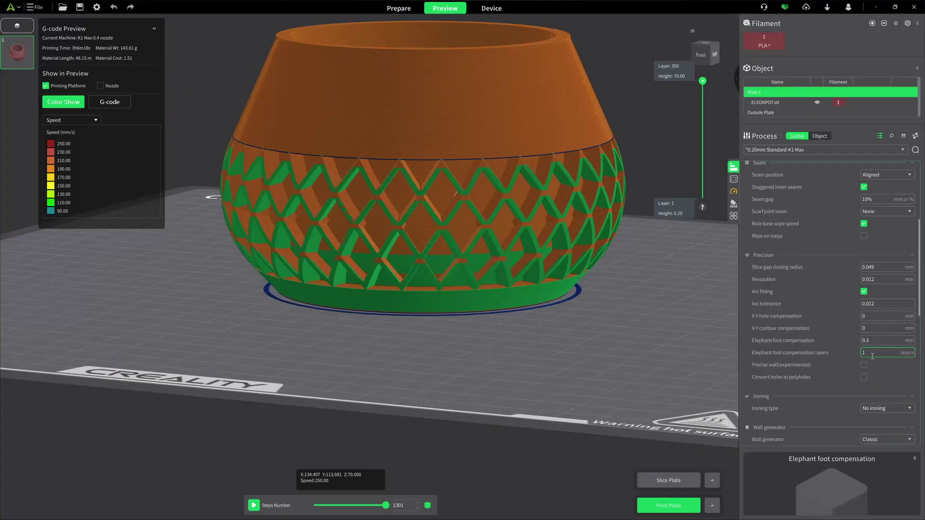
key(Return)
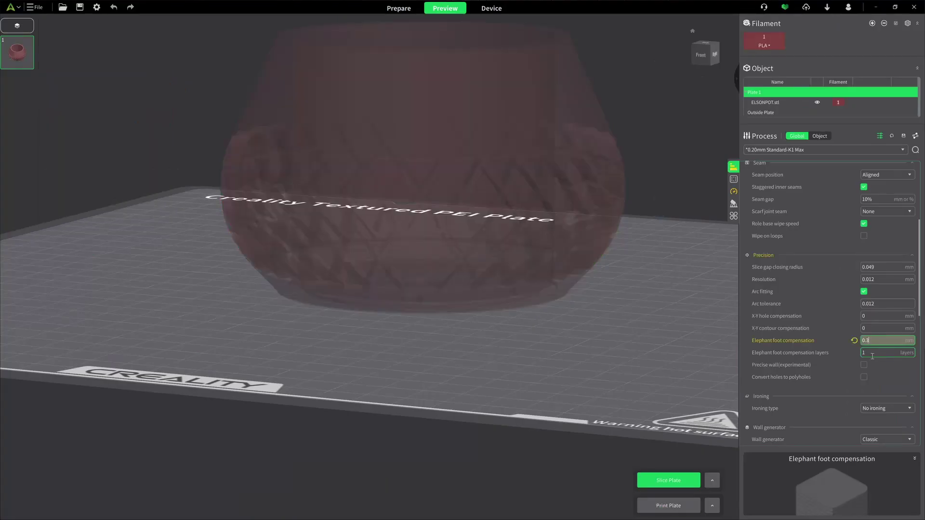
Reslice the pot's plate and examine the first layer along its base up close from a low angle
click(673, 481)
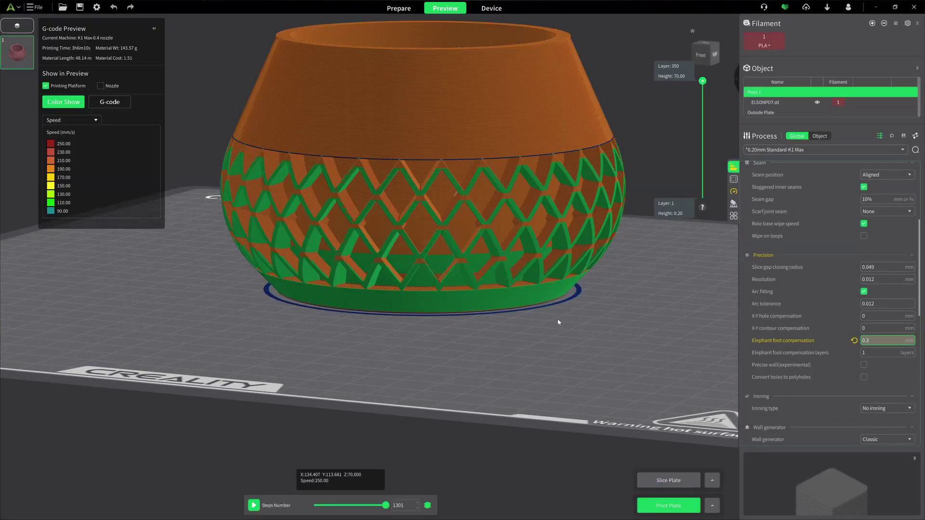
scroll(554, 302, up, 10)
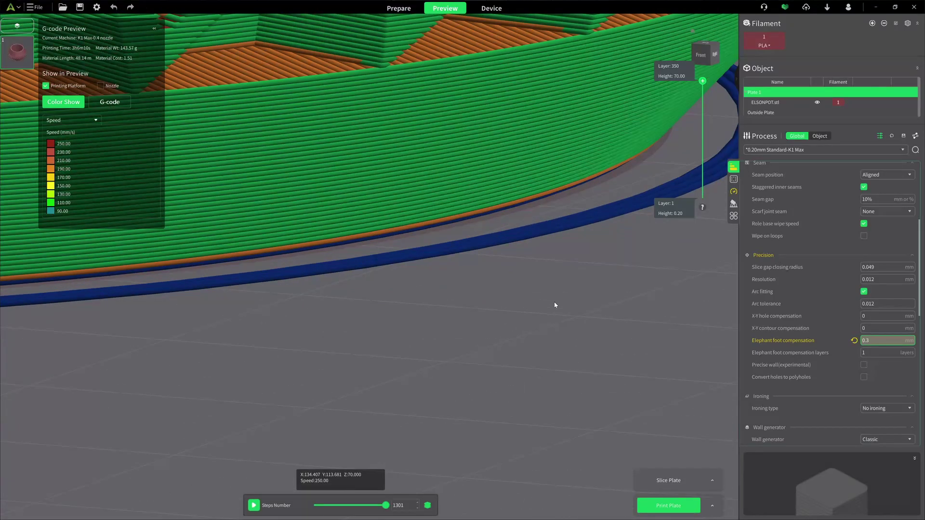
drag(580, 250, 620, 258)
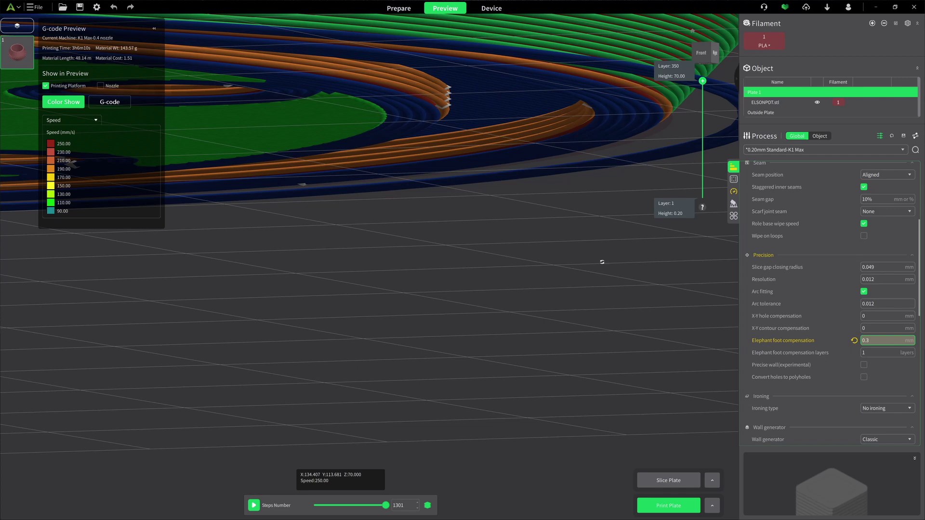
drag(602, 261, 607, 276)
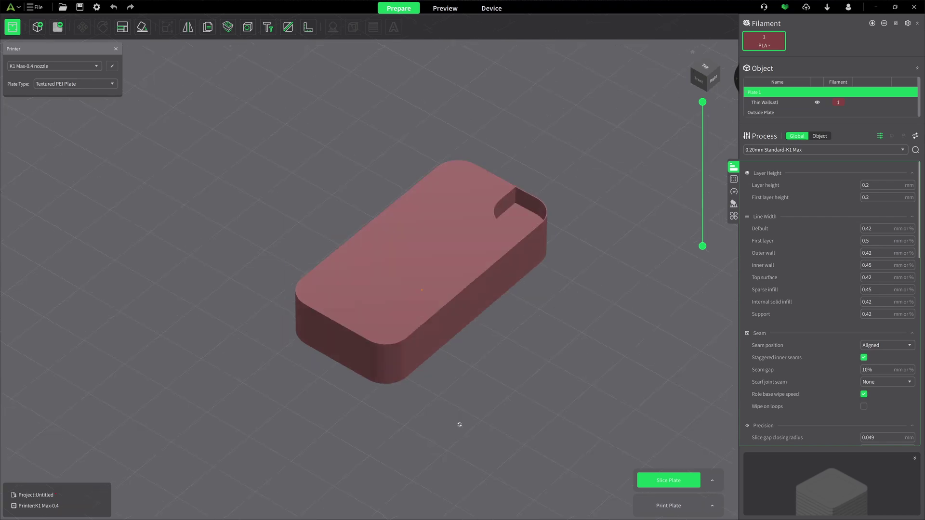
Look over the Thin Walls model, slice its plate with thin wall detection off and return to preparing the model
drag(389, 413, 360, 426)
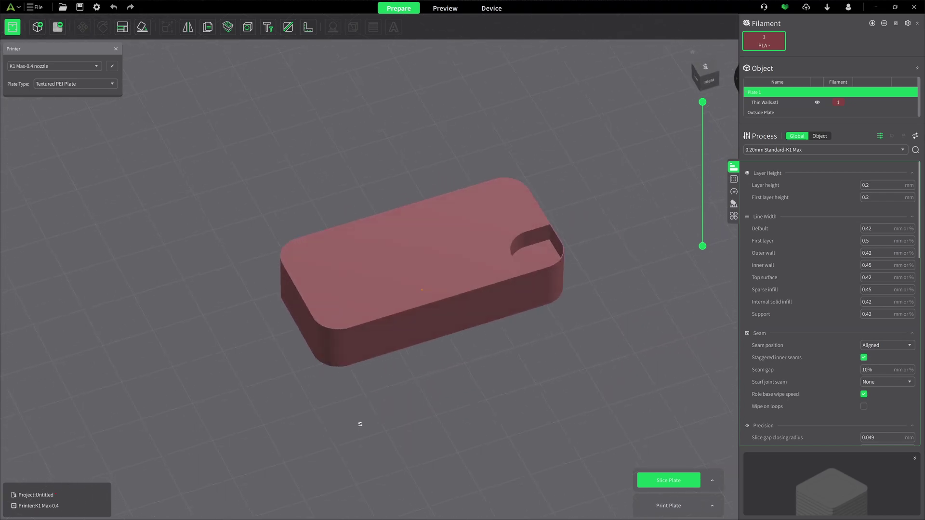
click(645, 486)
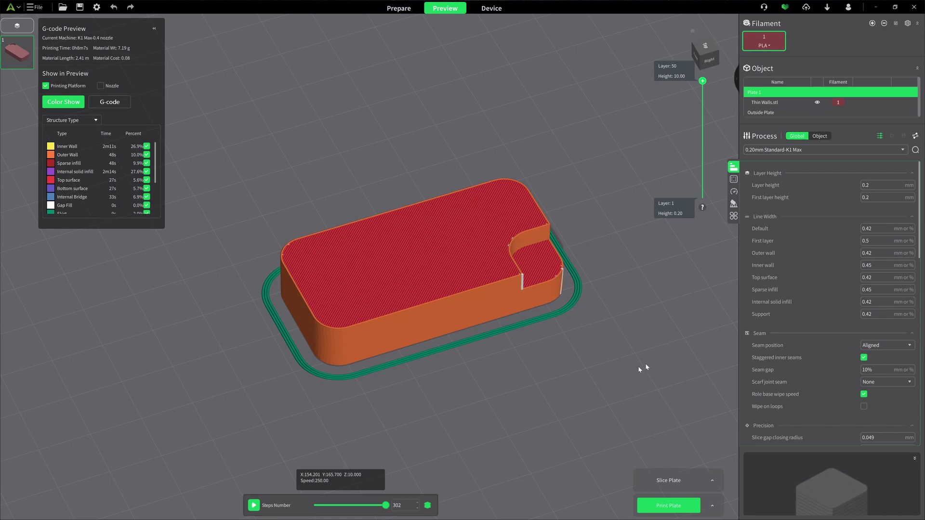
click(403, 9)
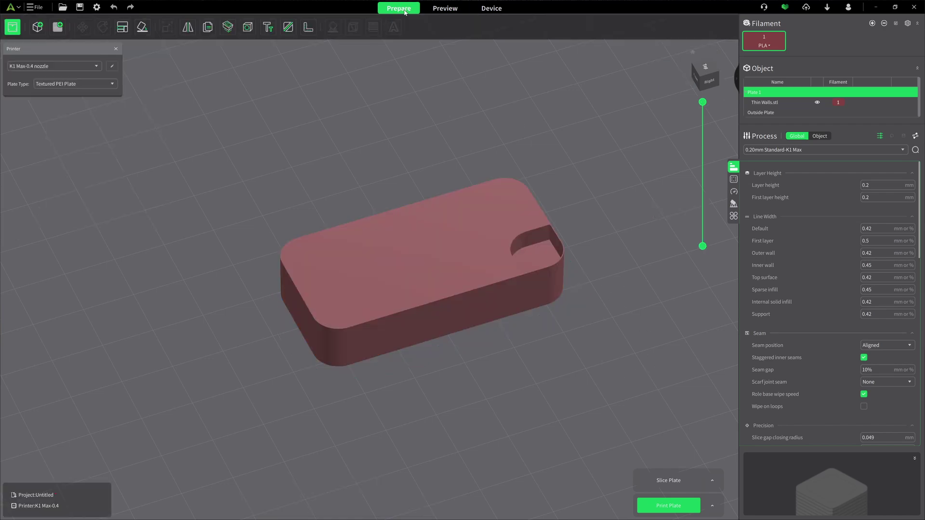
Turn on thin wall detection in the global wall settings and reslice the Thin Walls plate
click(733, 181)
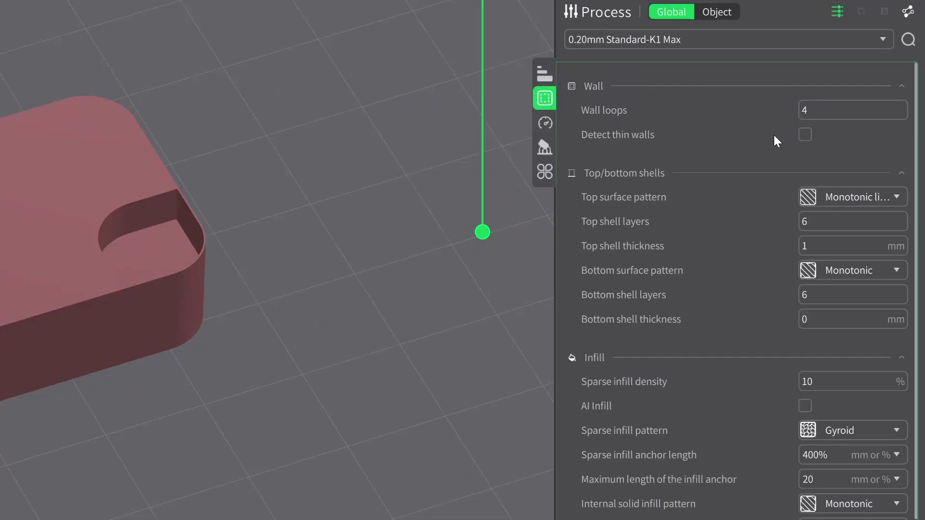
click(805, 135)
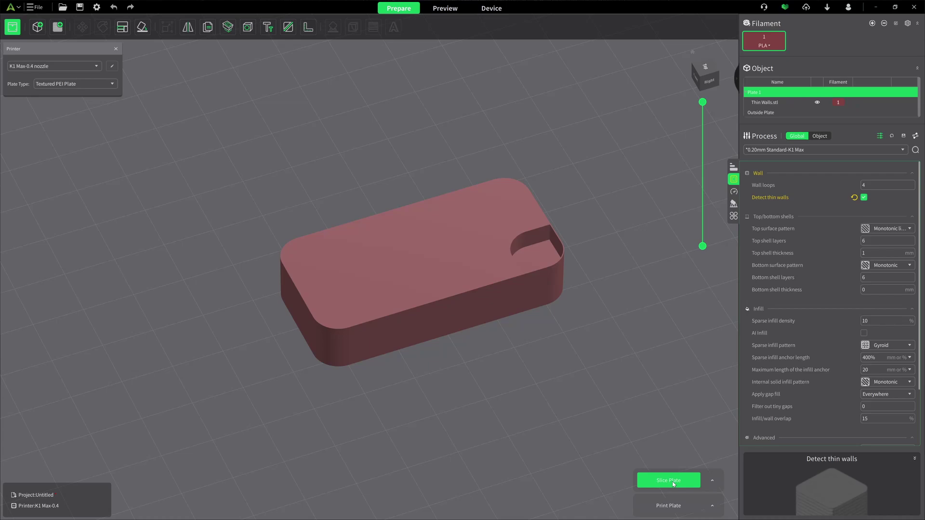
click(672, 481)
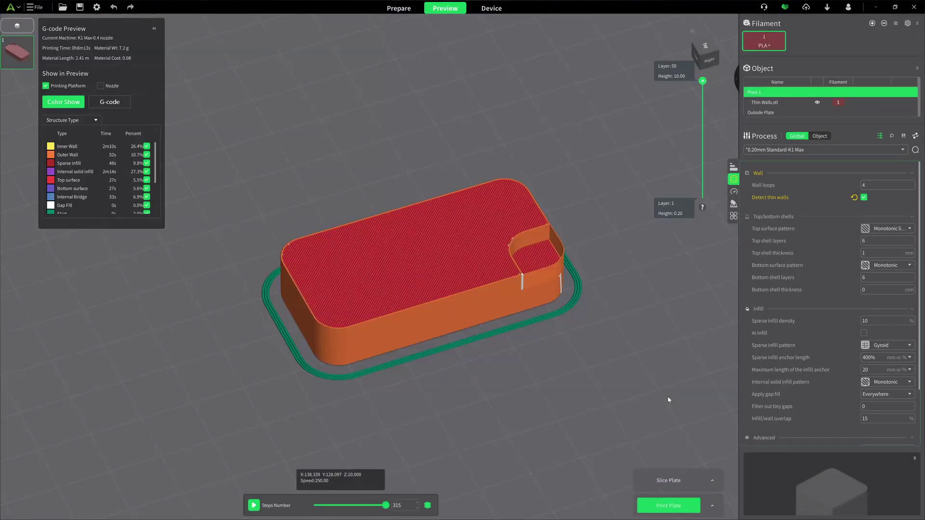
Examine the thin outer wall around the corner pocket of the sliced Thin Walls model up close
drag(533, 341, 511, 332)
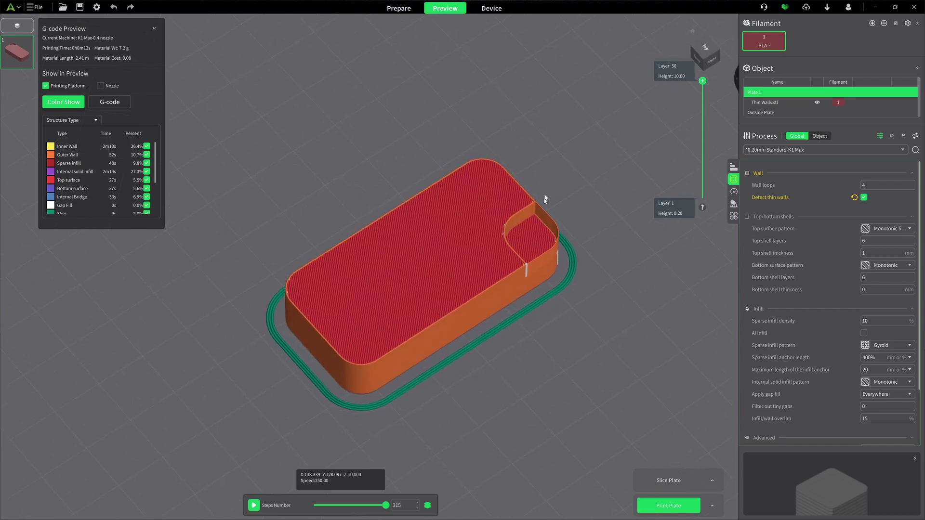
scroll(545, 199, up, 10)
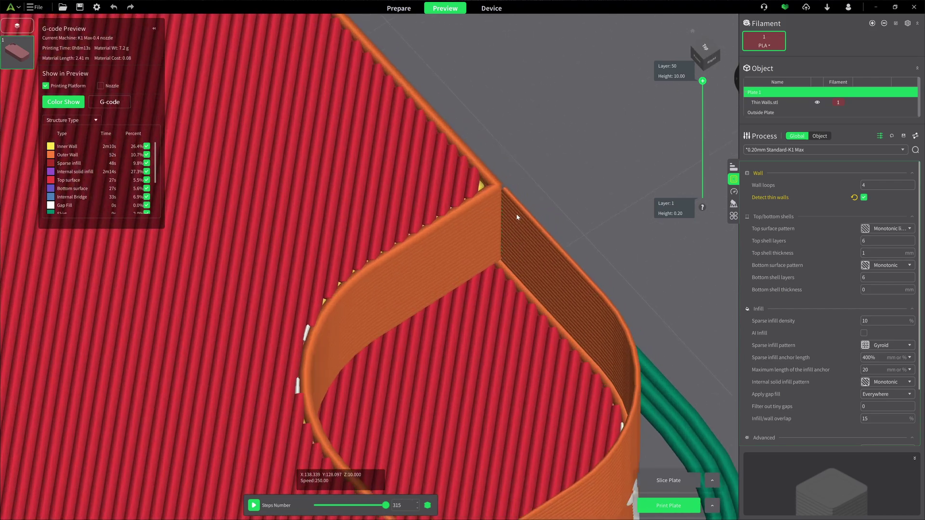
drag(516, 217, 583, 173)
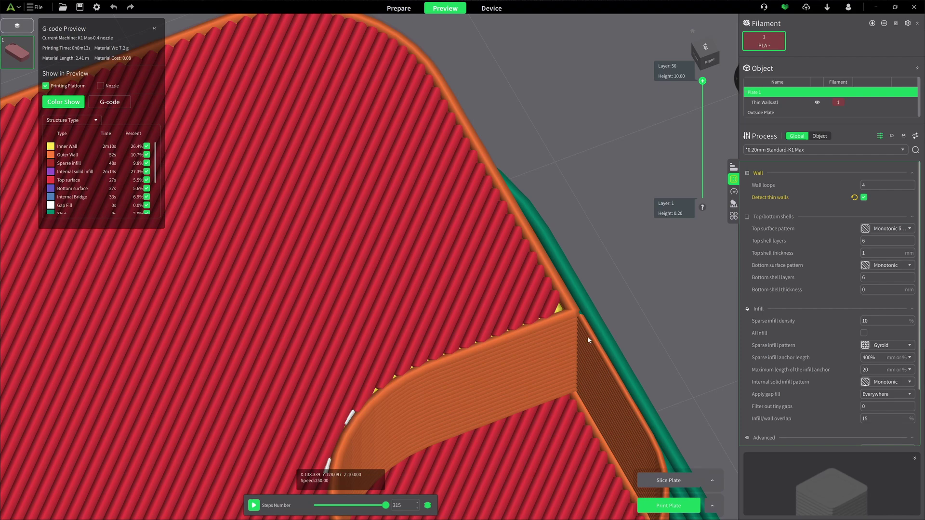
scroll(589, 340, down, 8)
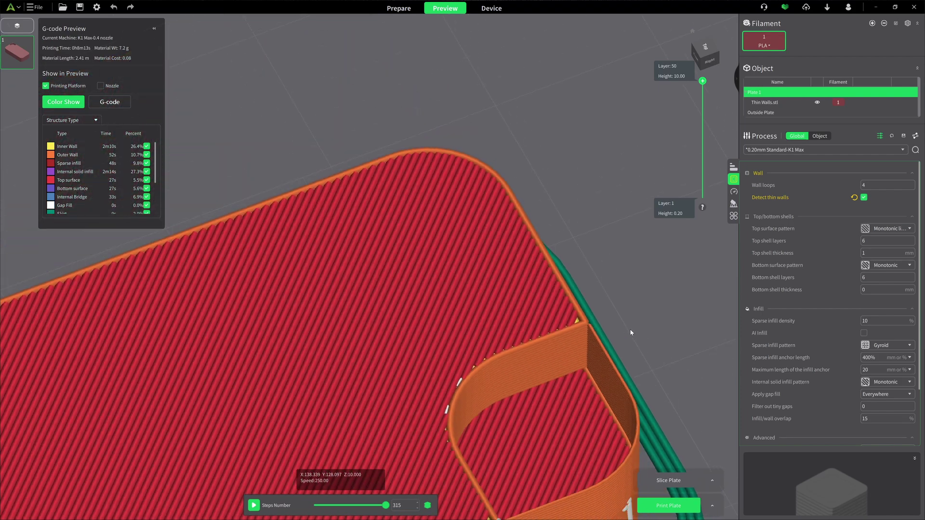
right_drag(673, 363, 556, 324)
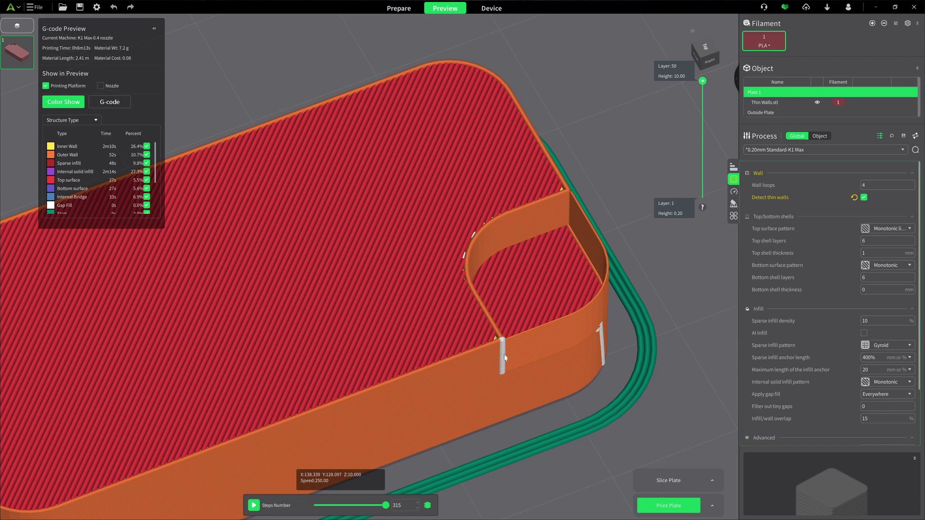
scroll(511, 353, down, 5)
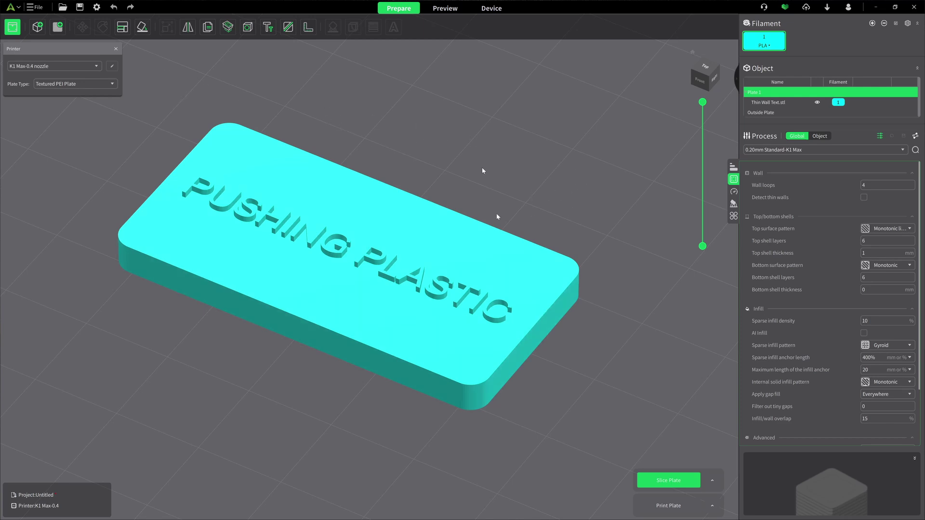
Slice the PUSHING PLASTIC raised-text plate without thin wall detection for comparison, and reslice it with Detect thin walls turned on
click(661, 482)
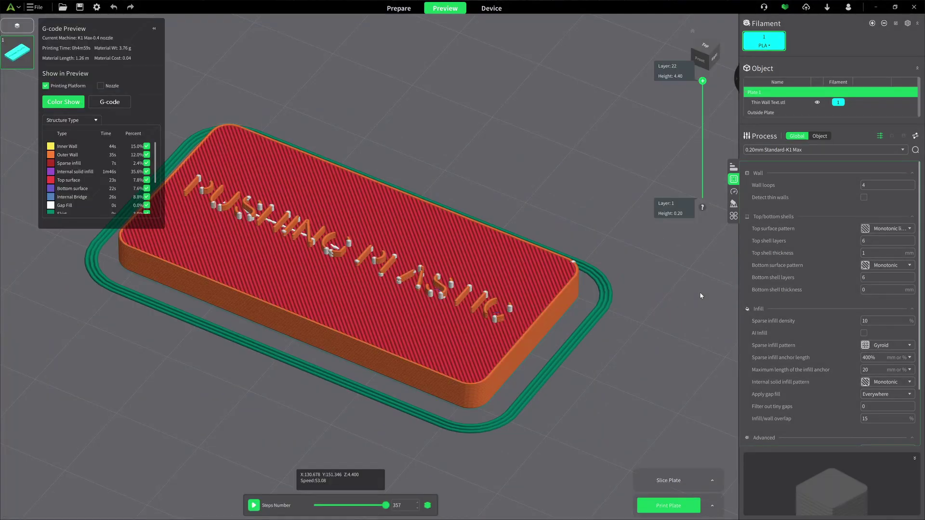
drag(233, 433, 251, 414)
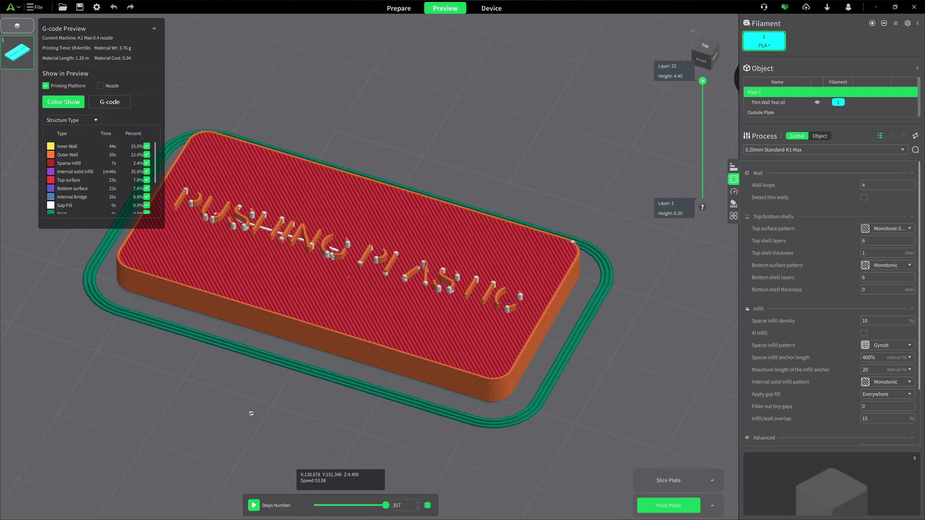
click(864, 198)
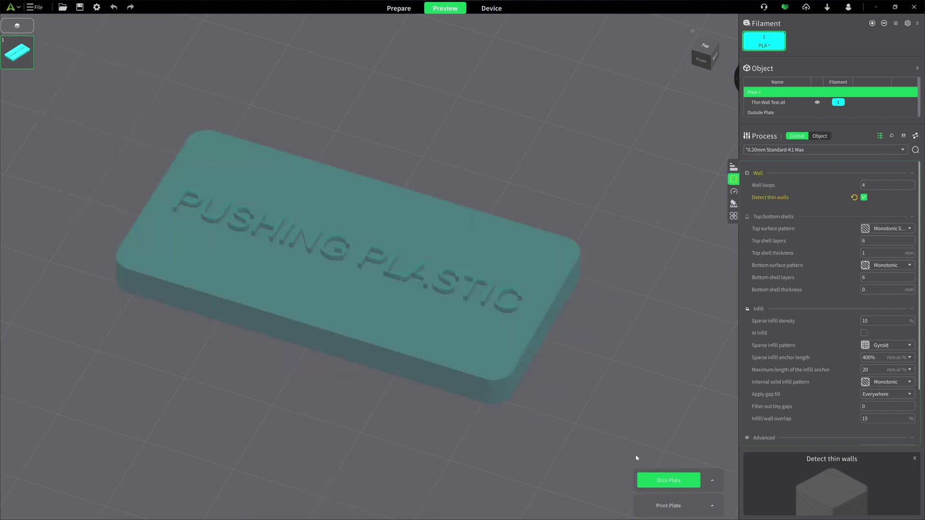
click(660, 481)
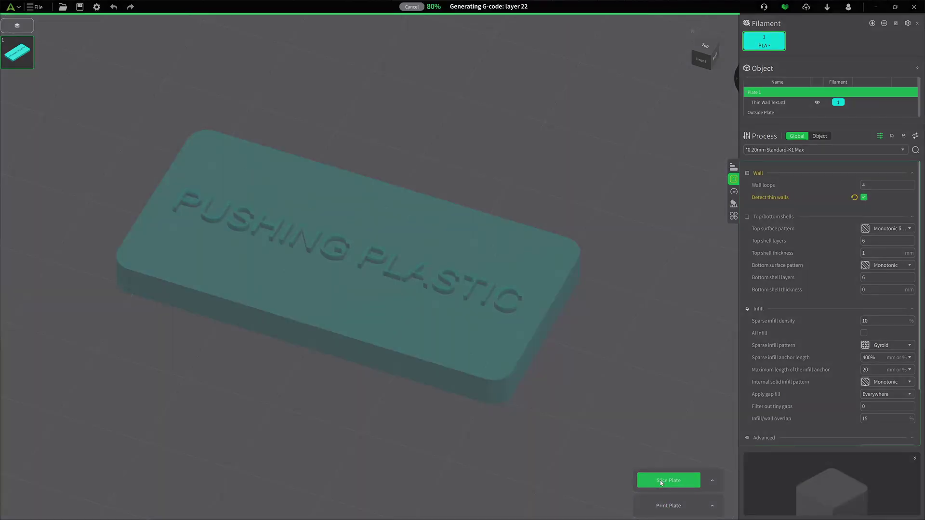